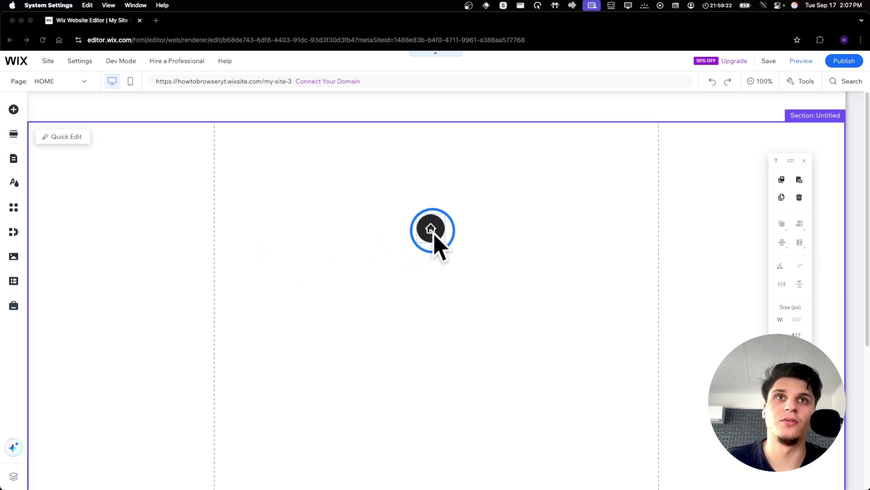
Delete the dark home icon from the HOME page section.
key(Delete)
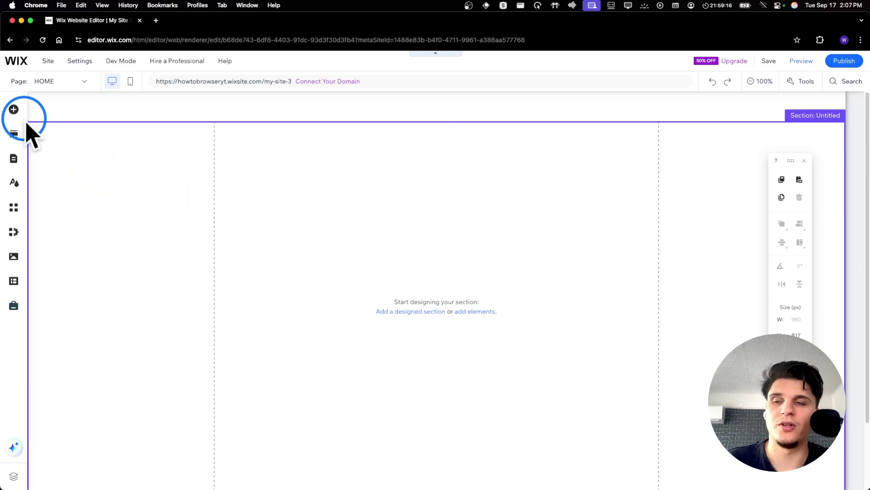
Open Add Elements and browse the gallery, strip, menu and contact categories.
click(14, 110)
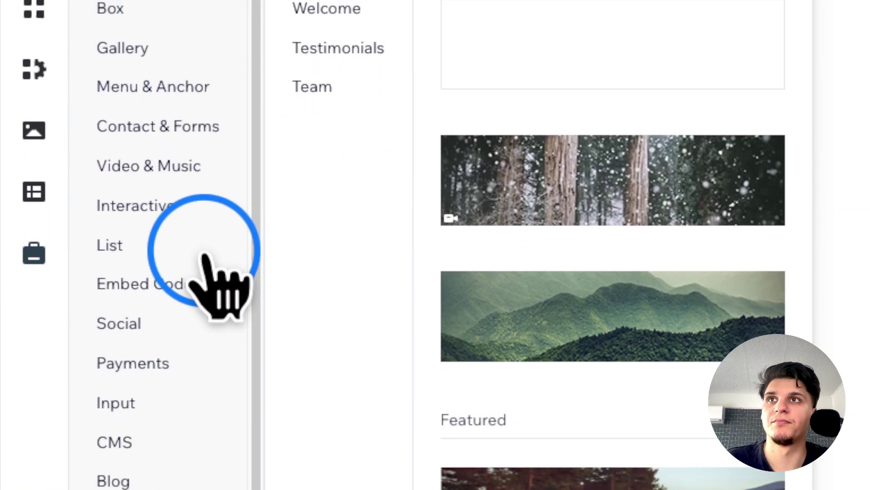
click(123, 47)
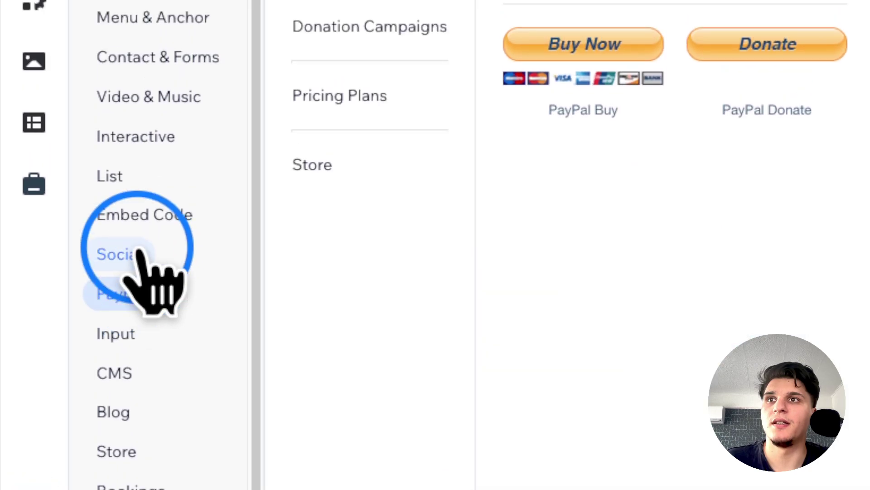
mouse_move(136, 256)
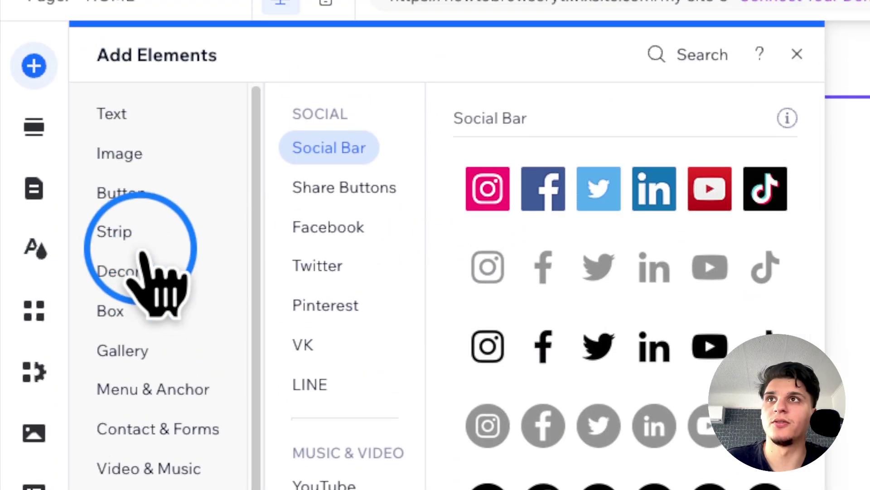
click(143, 249)
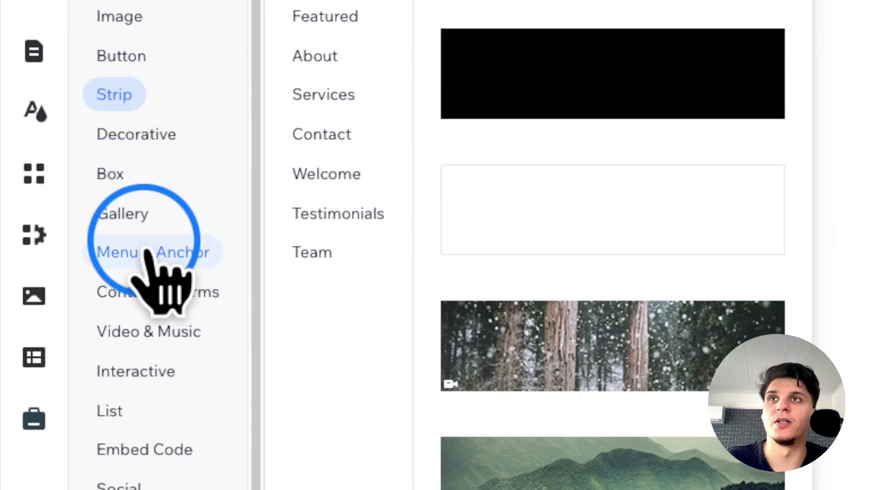
click(149, 353)
click(159, 389)
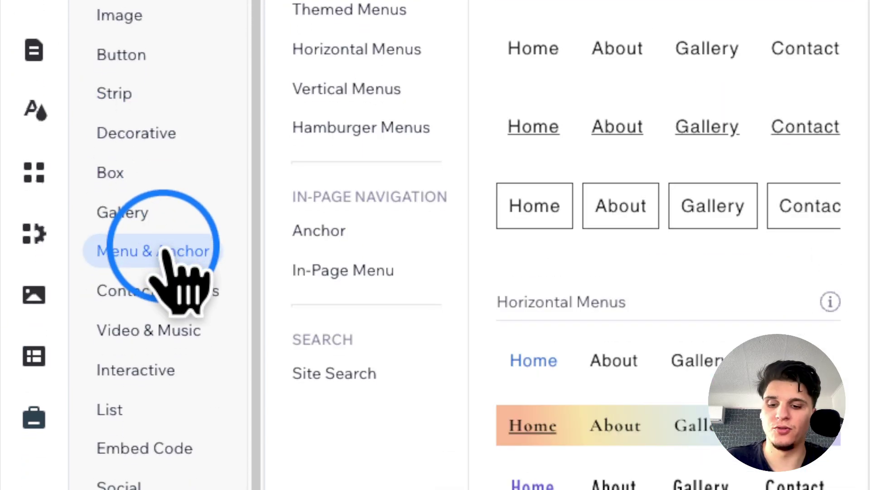
click(213, 293)
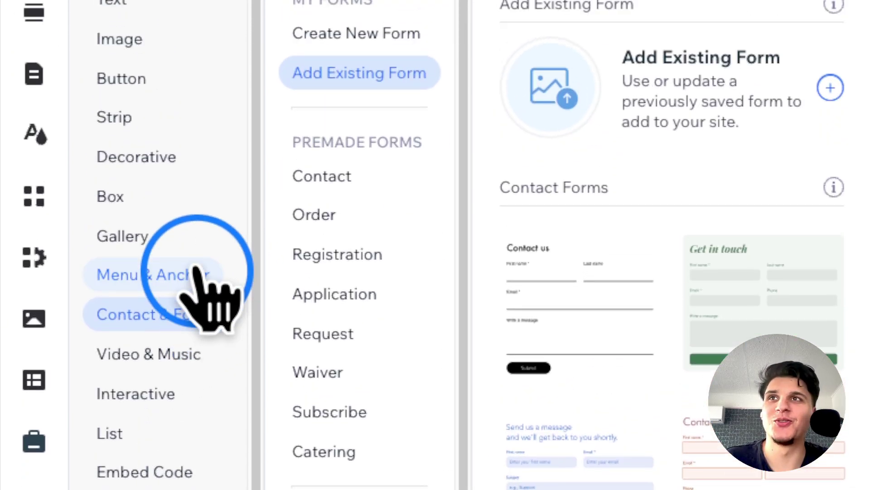
Browse Decorative line shapes and vector art icons, then add the envelope icon to the page.
click(138, 159)
click(358, 152)
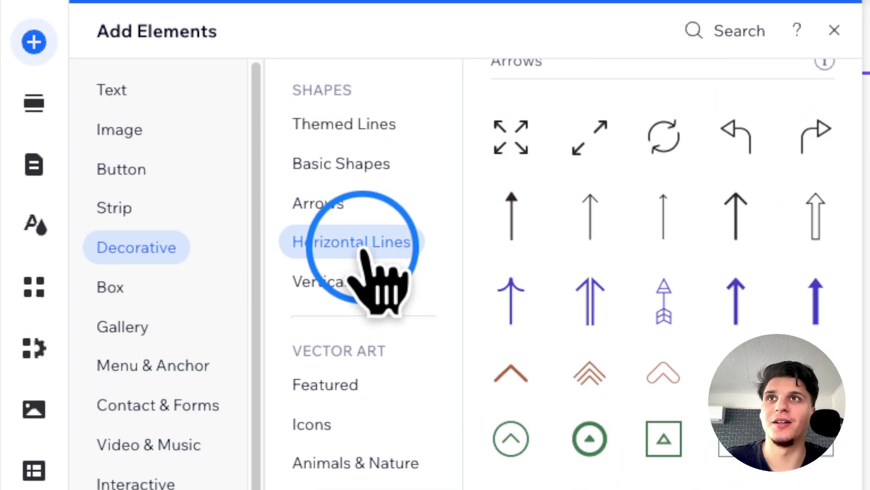
click(376, 126)
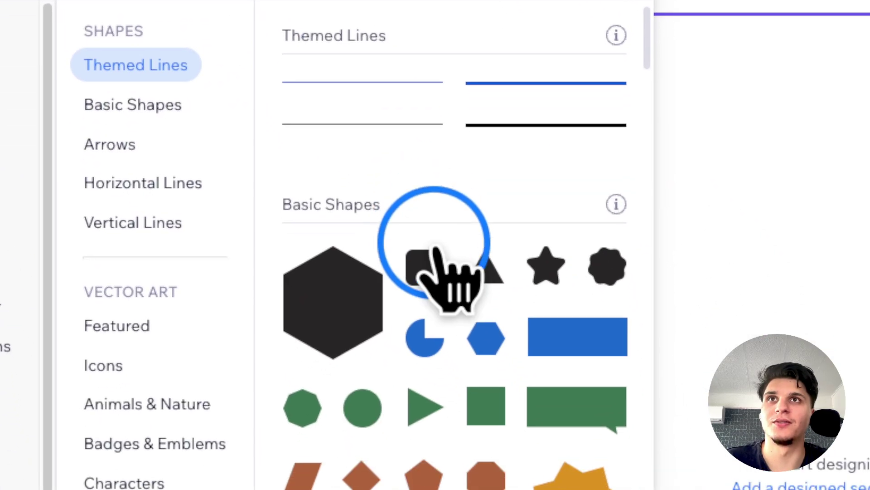
scroll(437, 254, down, 15)
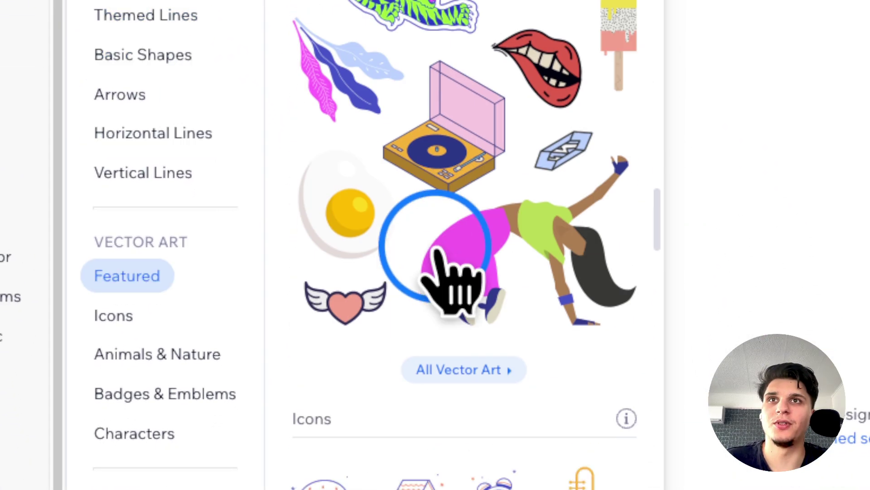
scroll(438, 254, down, 8)
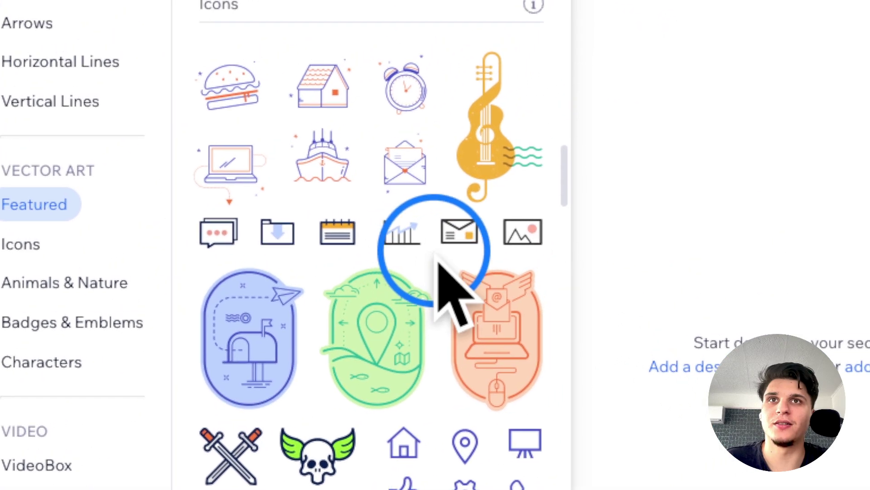
click(456, 240)
Place the envelope icon, resize it to about 57 by 39, and move it into the header.
drag(447, 272, 600, 49)
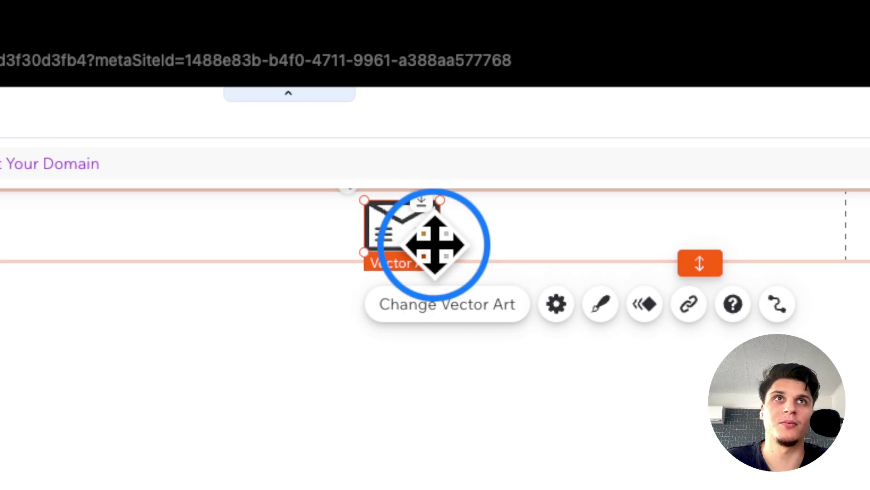
drag(438, 251, 545, 247)
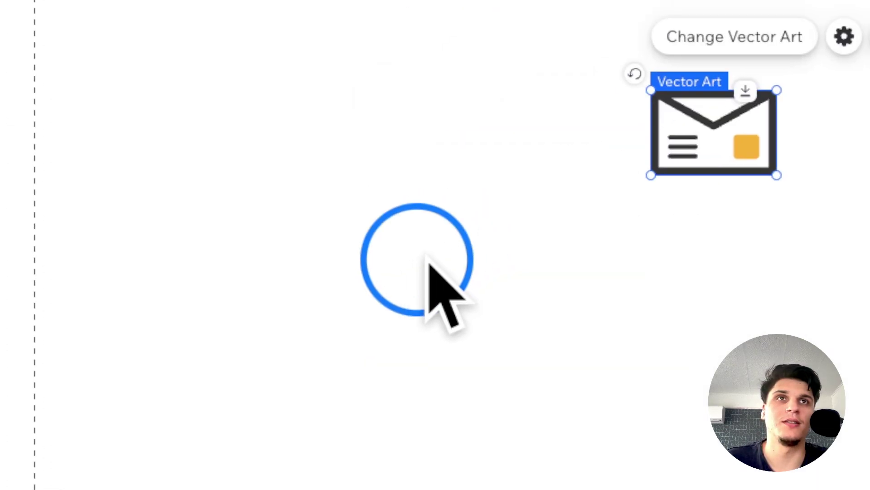
drag(772, 173, 672, 226)
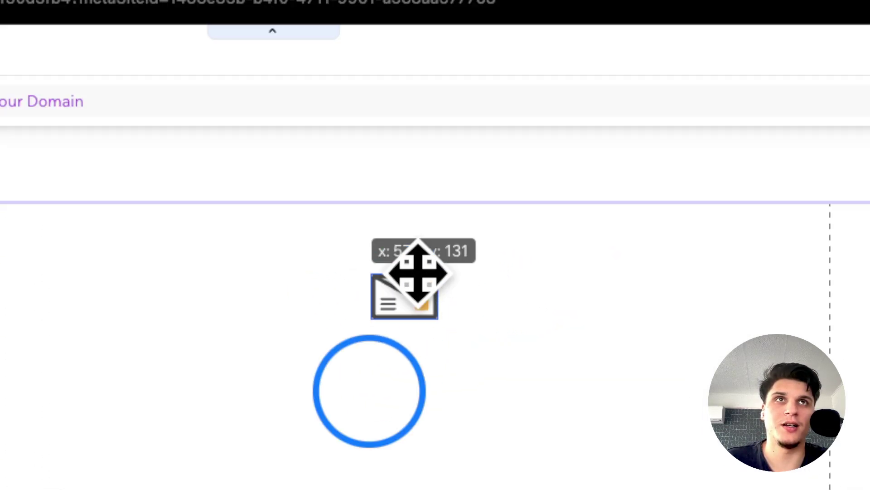
drag(418, 272, 526, 153)
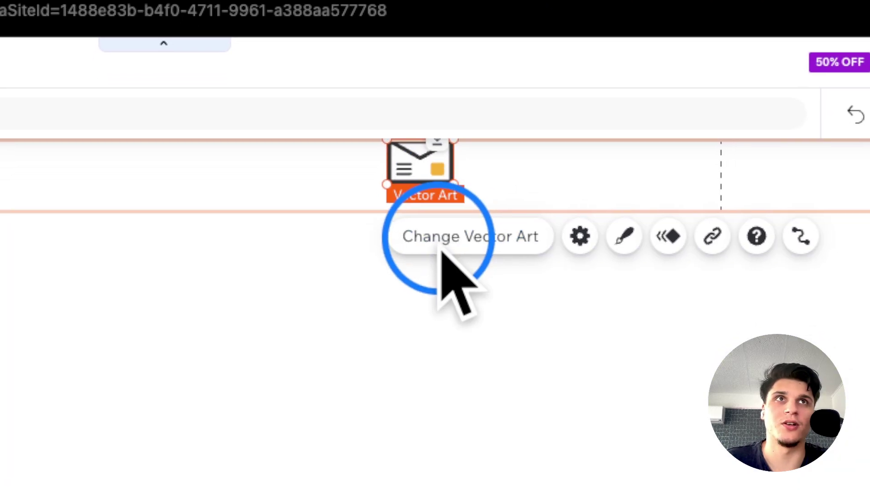
click(438, 253)
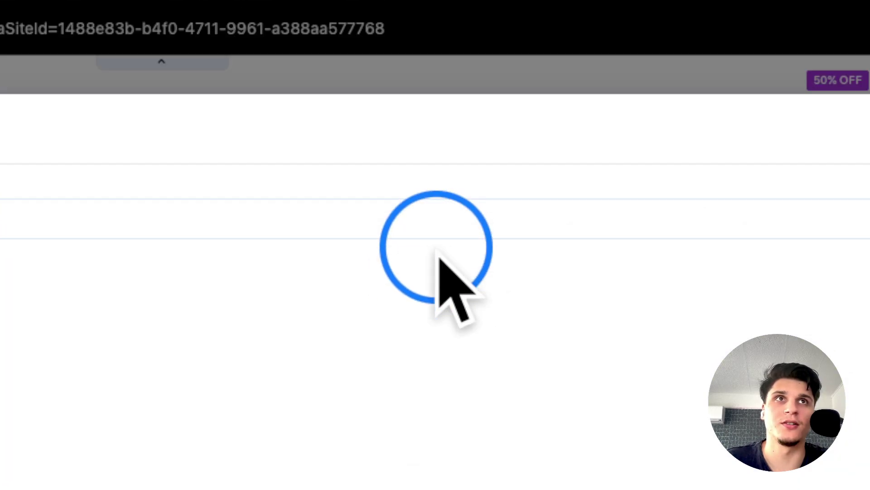
Search vector art for 'menu' and swap the envelope for the round black hamburger icon.
click(270, 114)
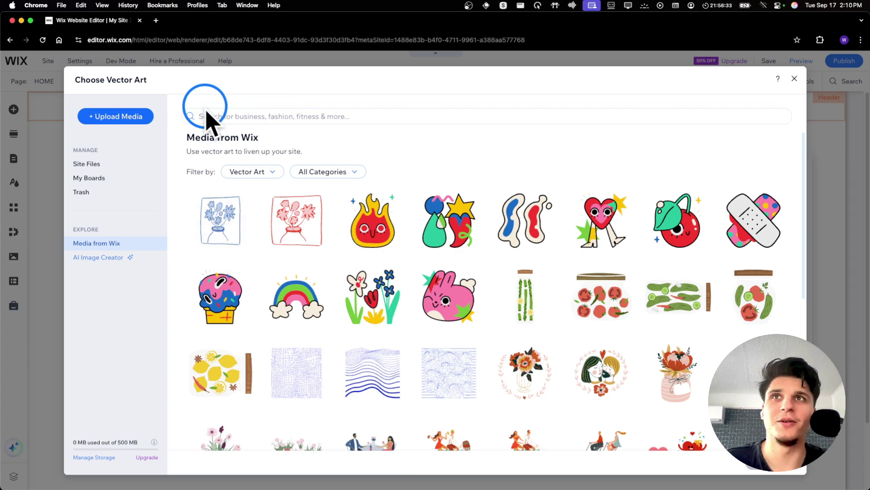
click(207, 111)
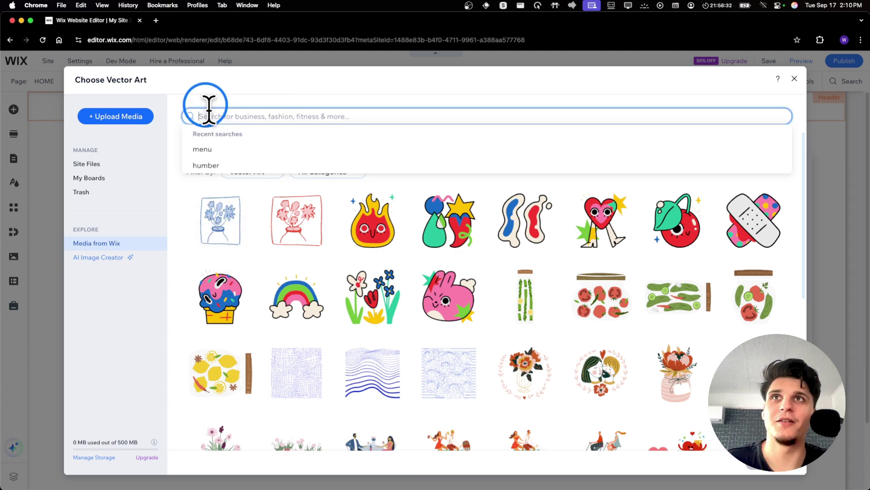
text(a)
key(BackSpace)
text(menu)
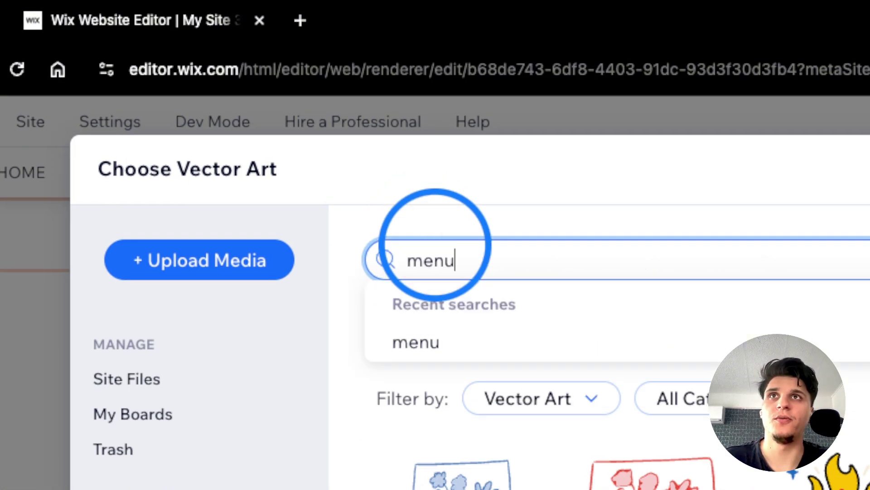
key(Return)
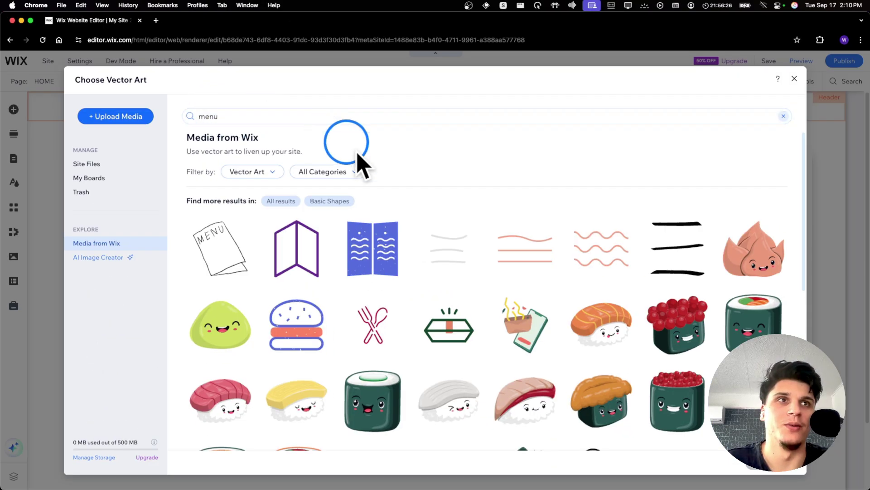
scroll(399, 206, down, 5)
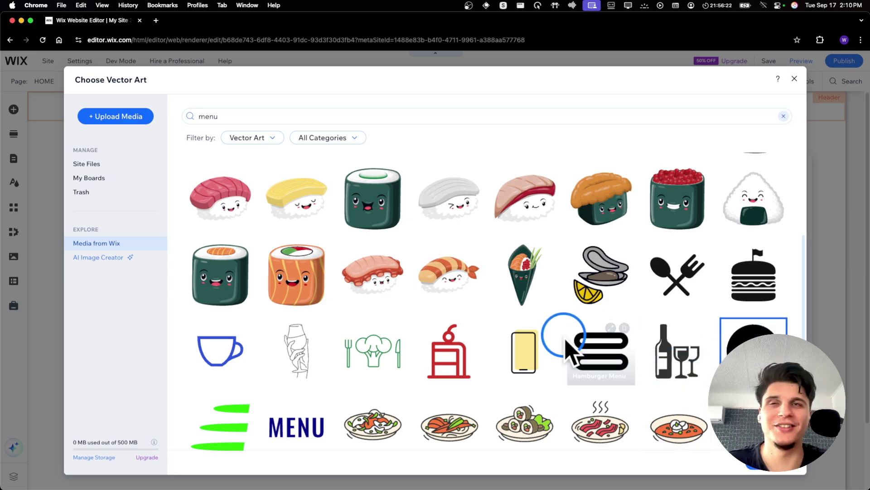
scroll(350, 274, down, 3)
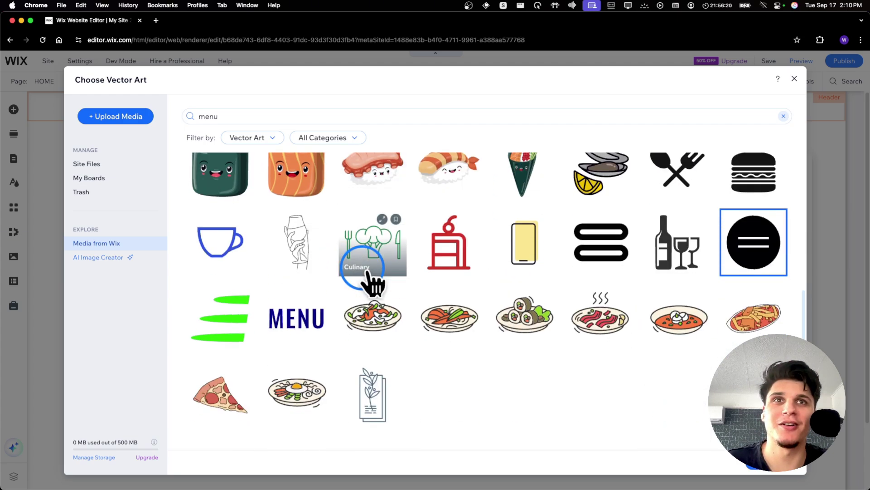
scroll(476, 318, up, 5)
scroll(488, 323, down, 1)
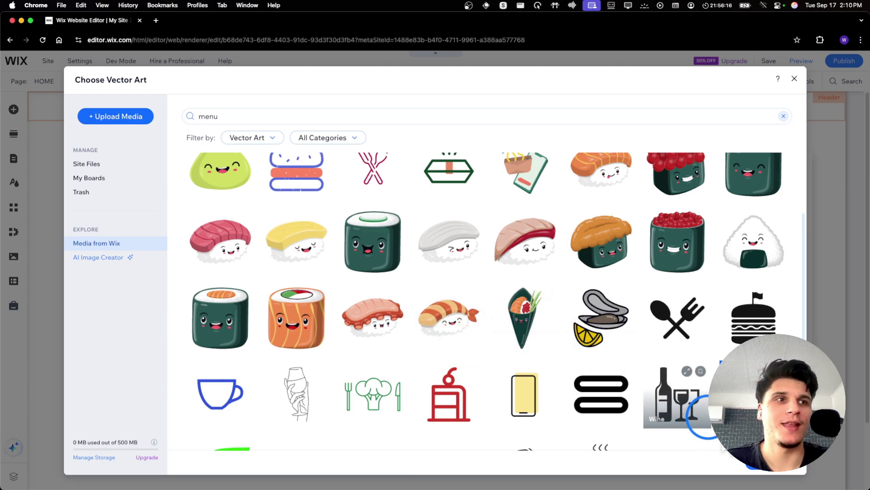
double_click(674, 320)
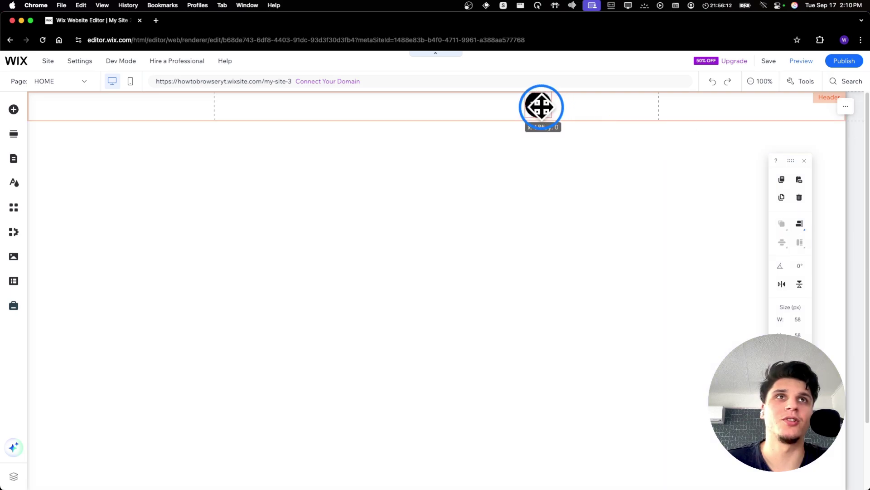
Slide the hamburger icon along the header to x 913 and open its Design settings.
drag(540, 105, 641, 105)
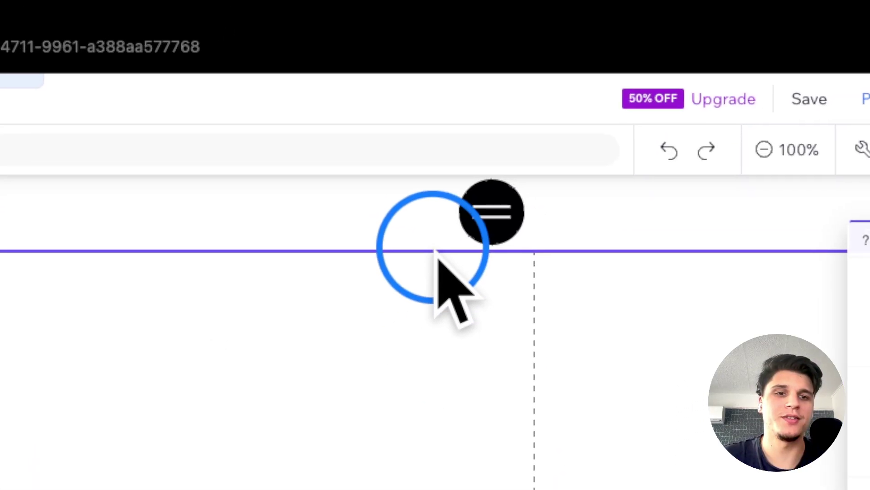
click(439, 259)
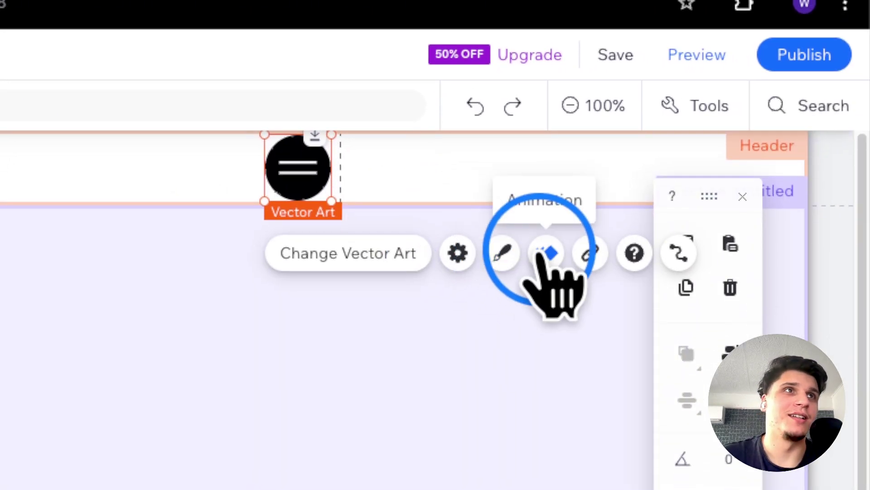
click(502, 252)
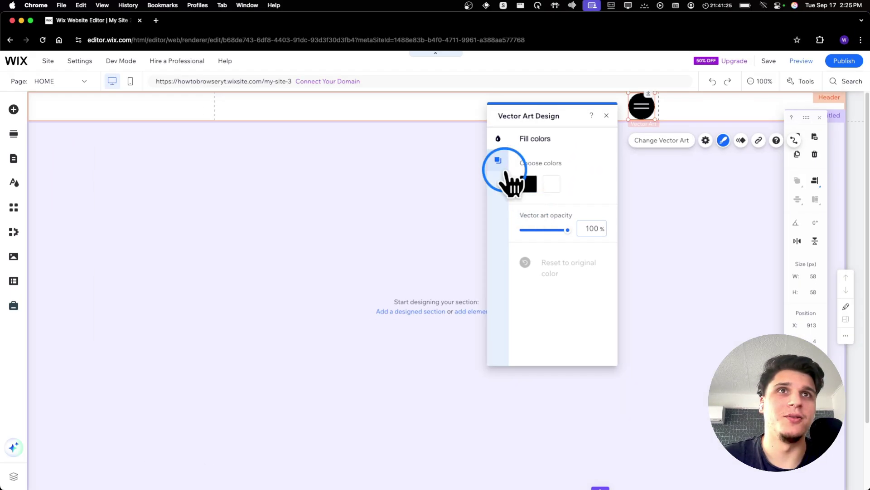
Turn on the hamburger icon's shadow and settle on a black shadow colour instead of dark red.
click(499, 162)
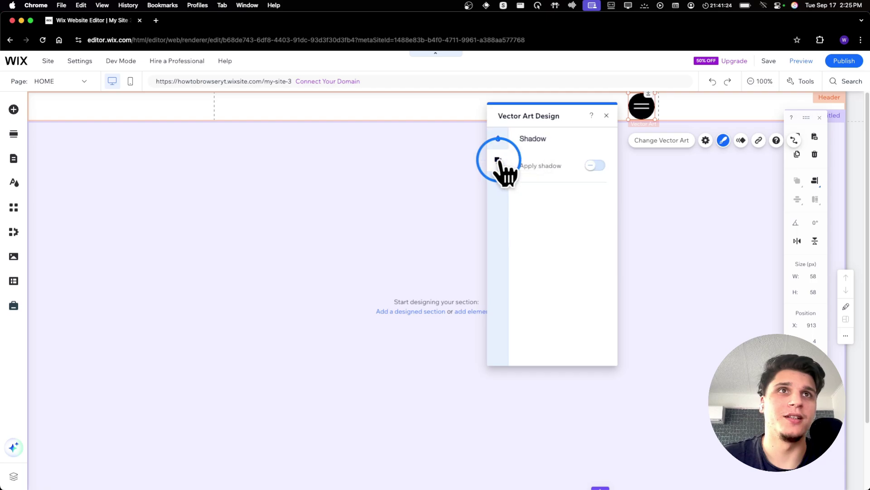
click(594, 165)
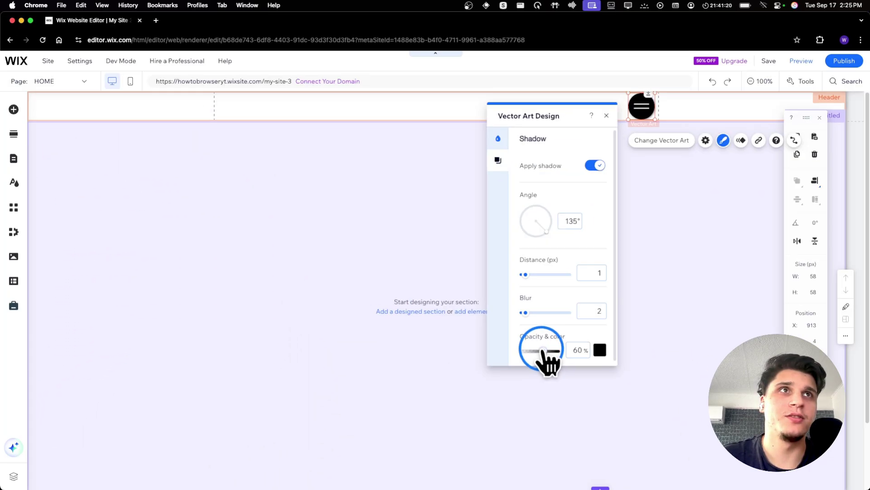
click(598, 351)
click(559, 271)
click(574, 271)
click(559, 271)
click(575, 272)
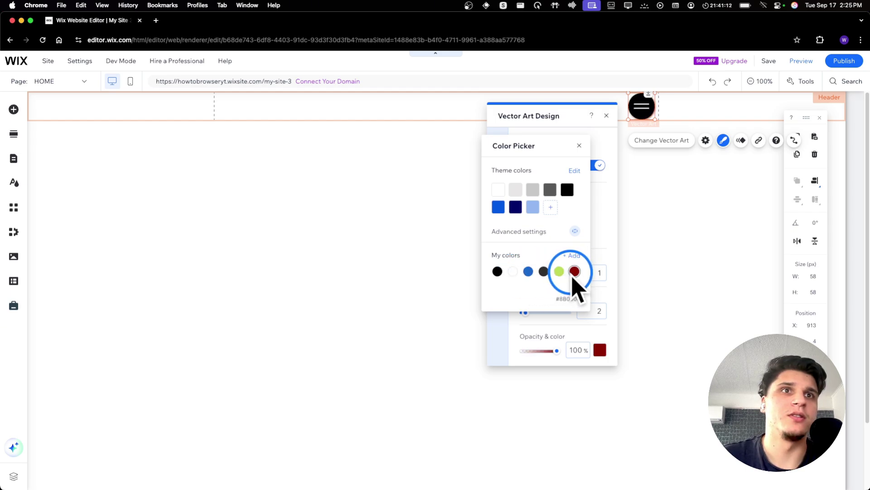
click(541, 356)
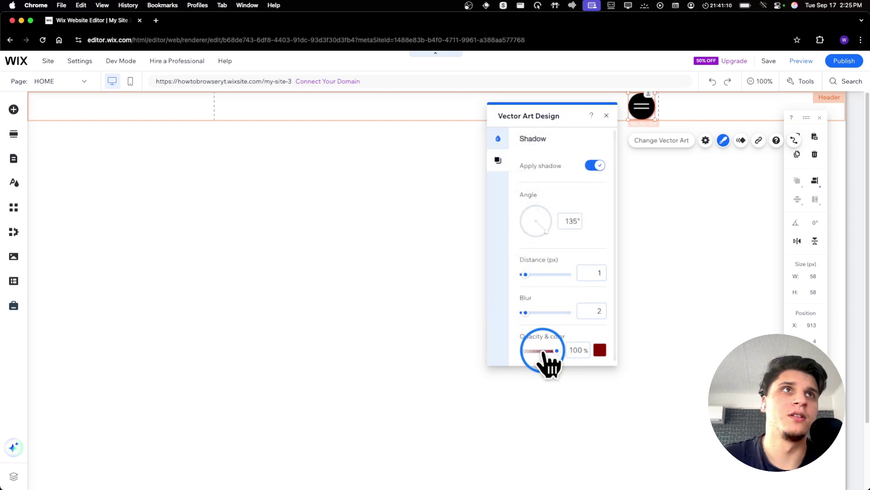
click(600, 350)
click(498, 271)
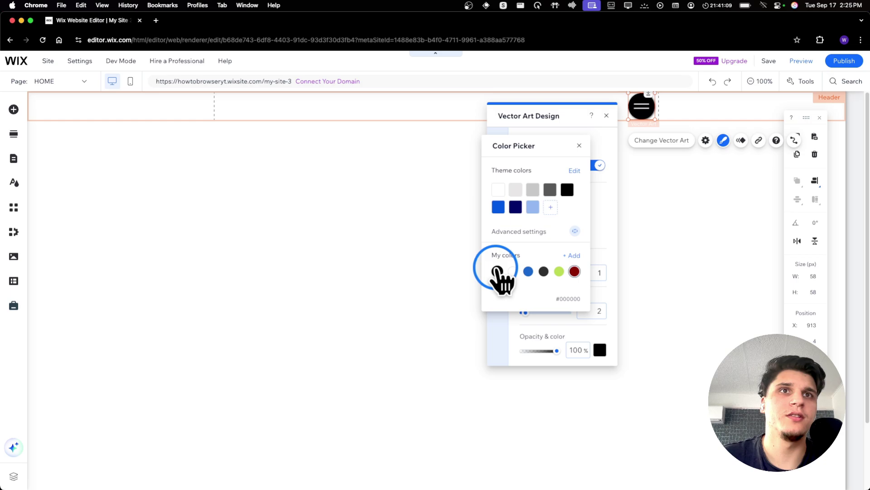
click(558, 352)
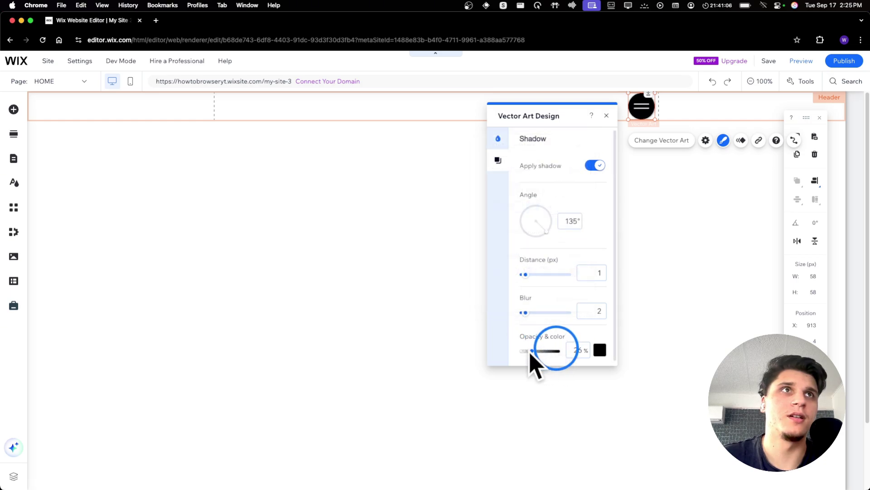
click(498, 140)
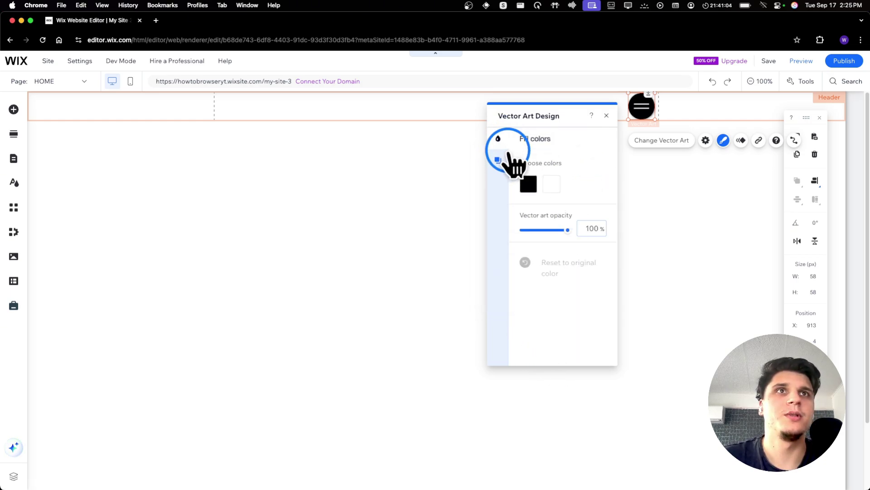
Fill the hamburger icon's circle with the navy theme colour (#010968) and close the design panel.
click(548, 187)
click(550, 190)
click(515, 207)
click(533, 206)
click(516, 207)
click(544, 356)
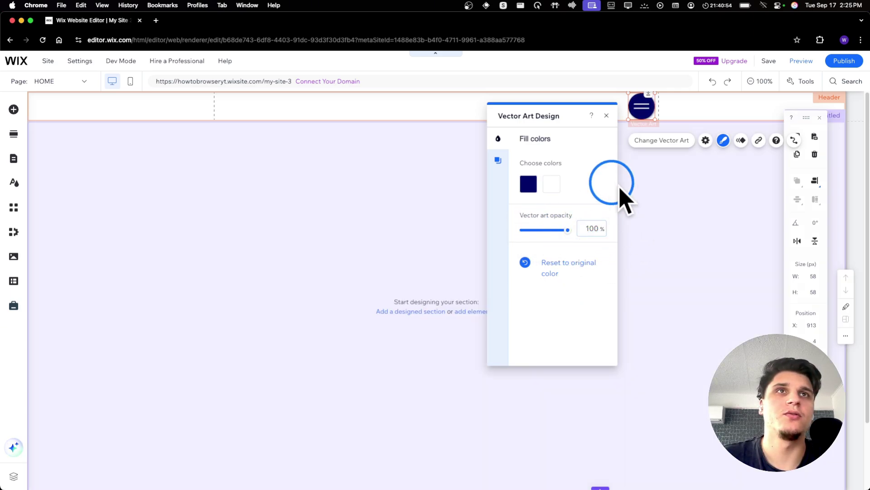
click(621, 190)
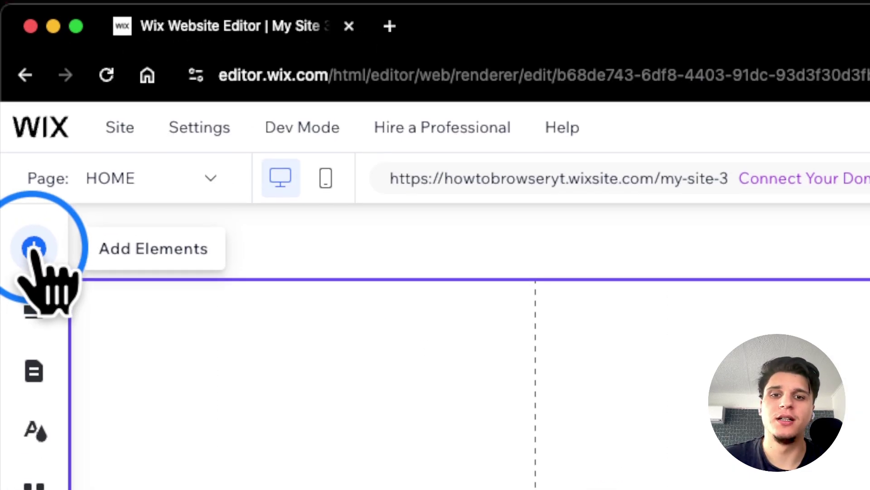
Add a Join Our List Subscribe lightbox from Interactive > Lightboxes to the site.
click(34, 249)
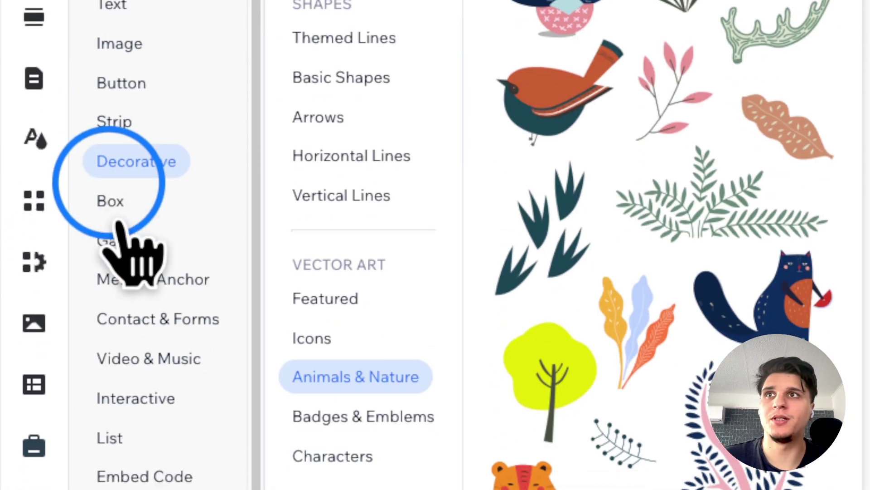
click(129, 397)
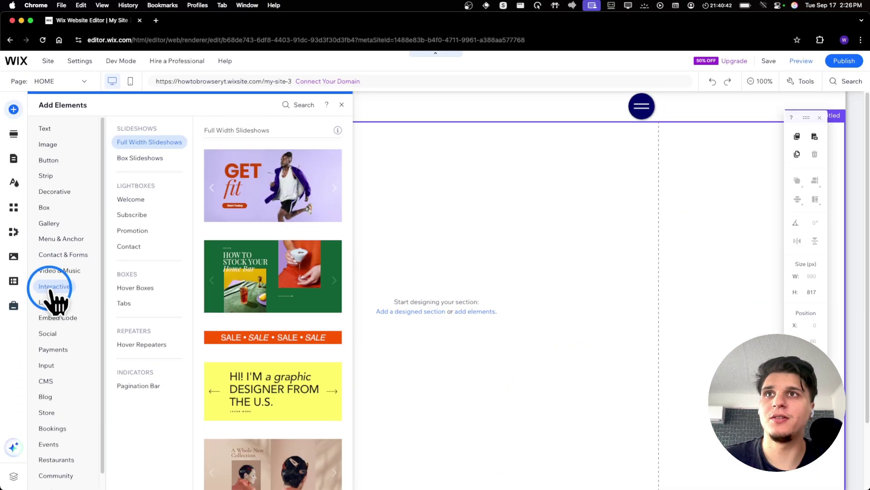
click(151, 212)
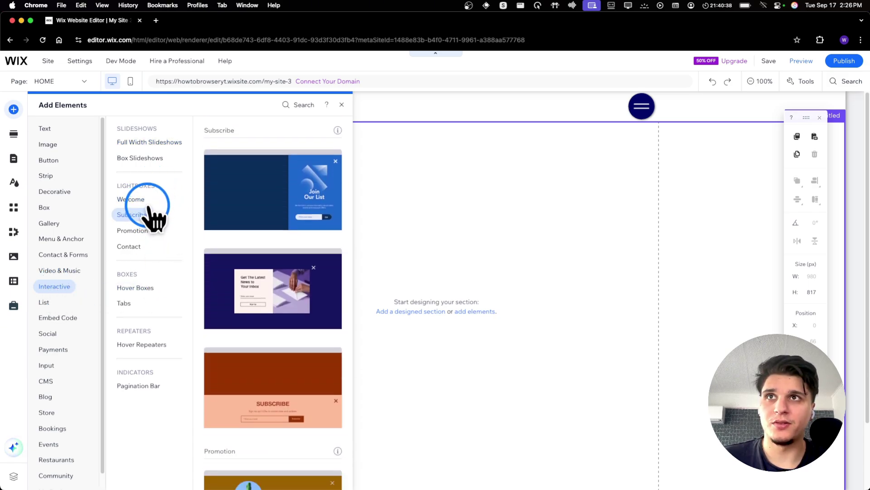
click(136, 199)
drag(299, 408, 606, 254)
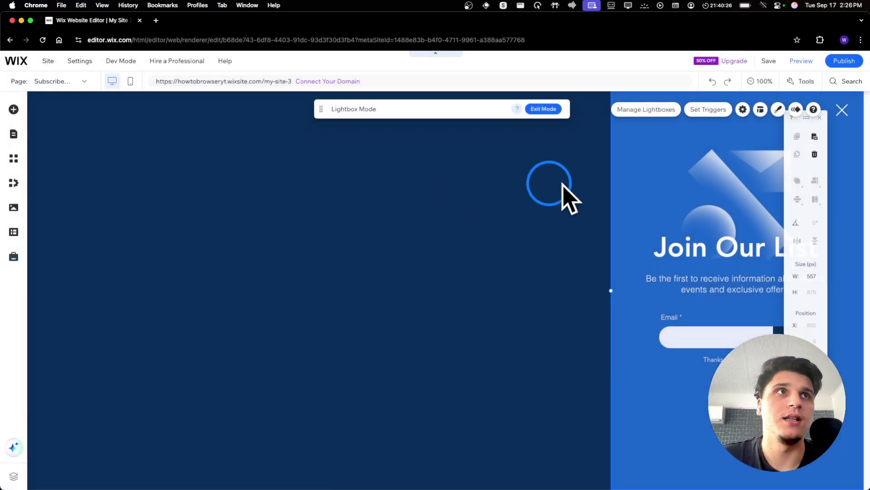
Delete the Join Our List heading, email field and description paragraph from the lightbox.
click(703, 180)
click(685, 267)
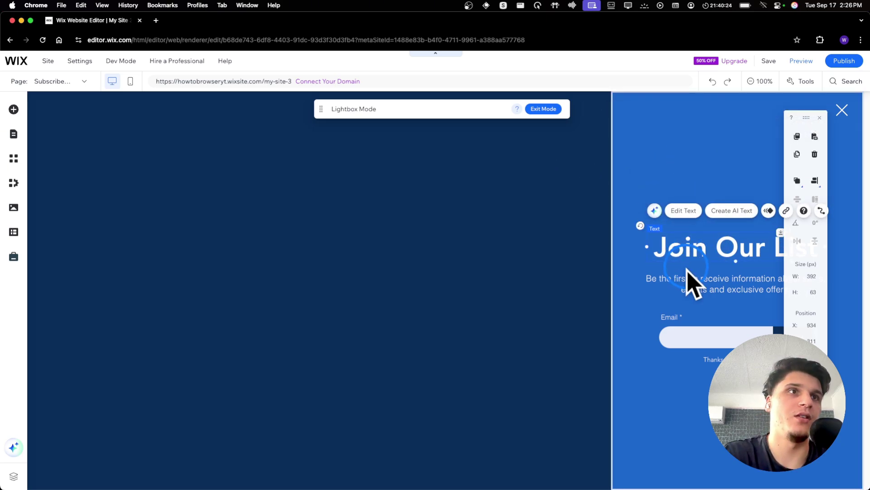
key(Delete)
click(693, 341)
key(Delete)
click(693, 292)
key(Delete)
Select the dark overlay behind the lightbox and bring up its background colour settings.
click(556, 207)
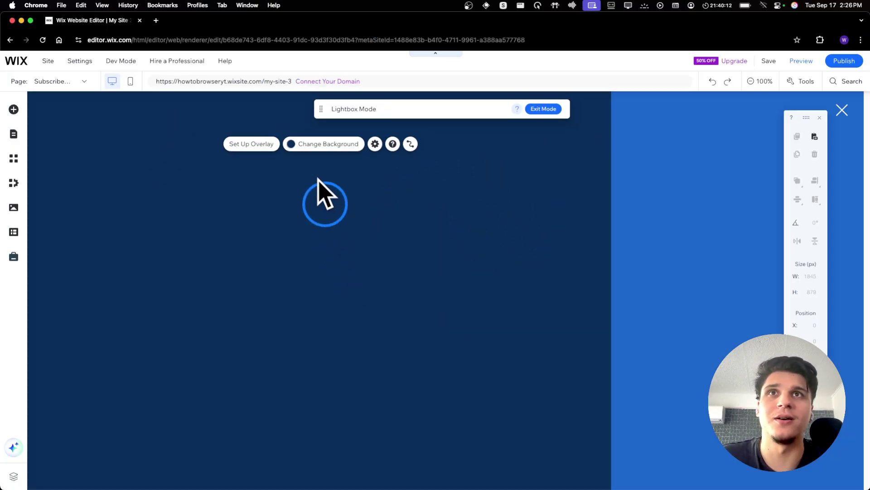
click(309, 147)
click(149, 159)
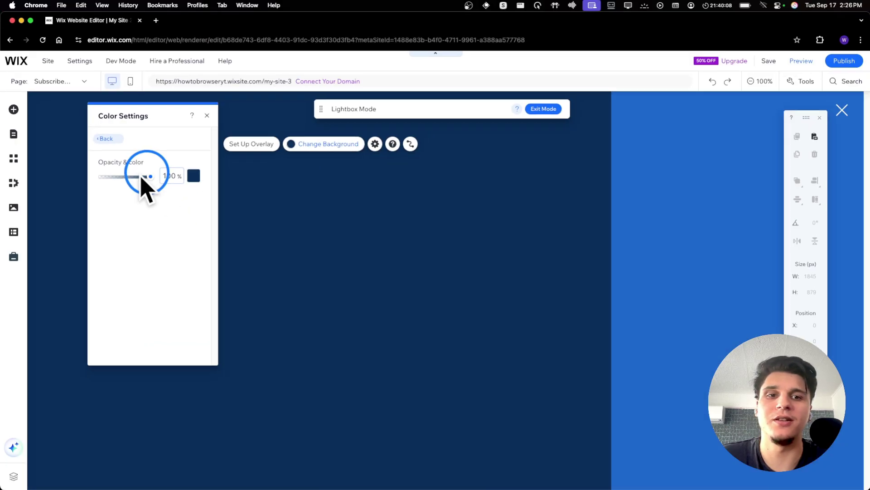
Set the lightbox overlay's opacity to 0% and close Color Settings.
drag(125, 177, 97, 181)
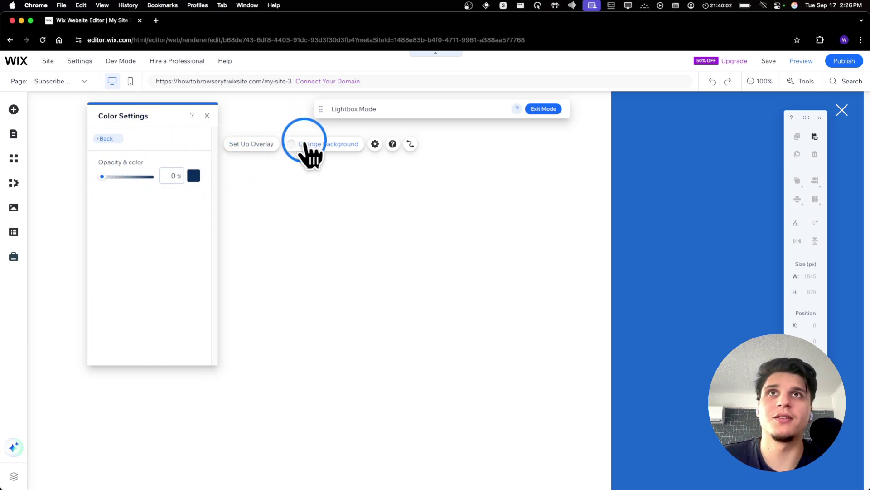
click(207, 115)
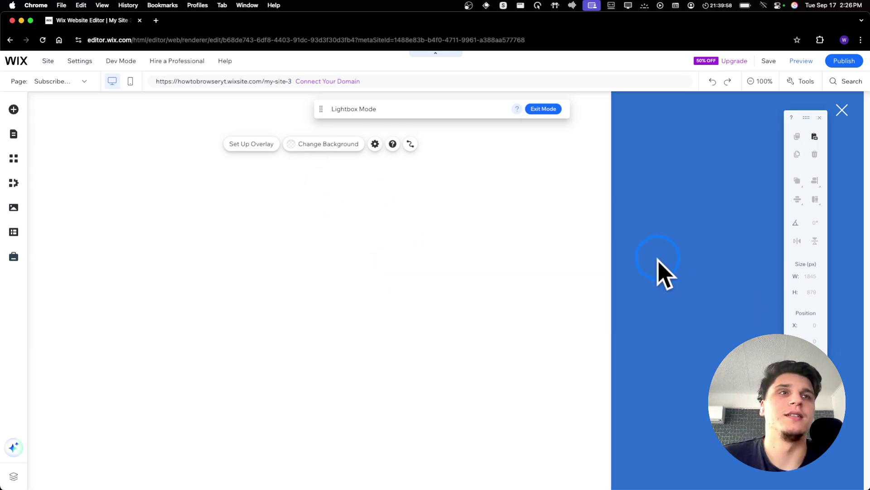
Add the orange vertical menu from Menu & Anchor > Vertical Menus into the lightbox.
click(14, 109)
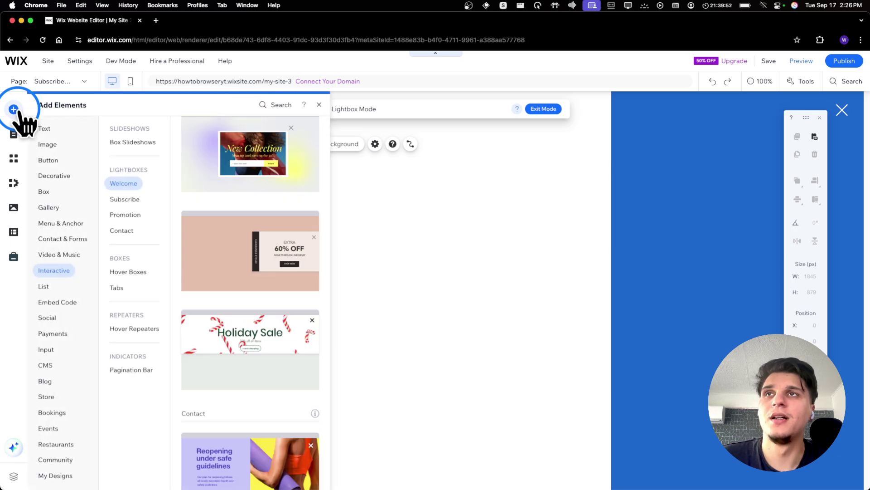
click(61, 223)
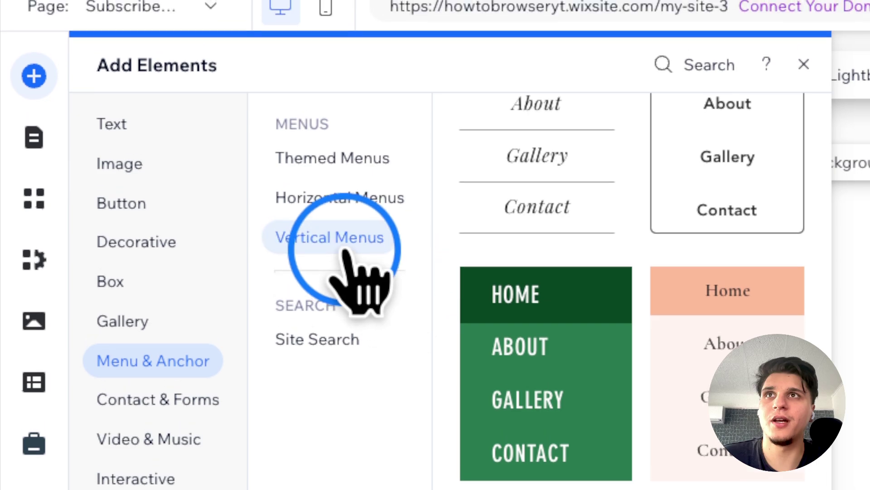
click(345, 250)
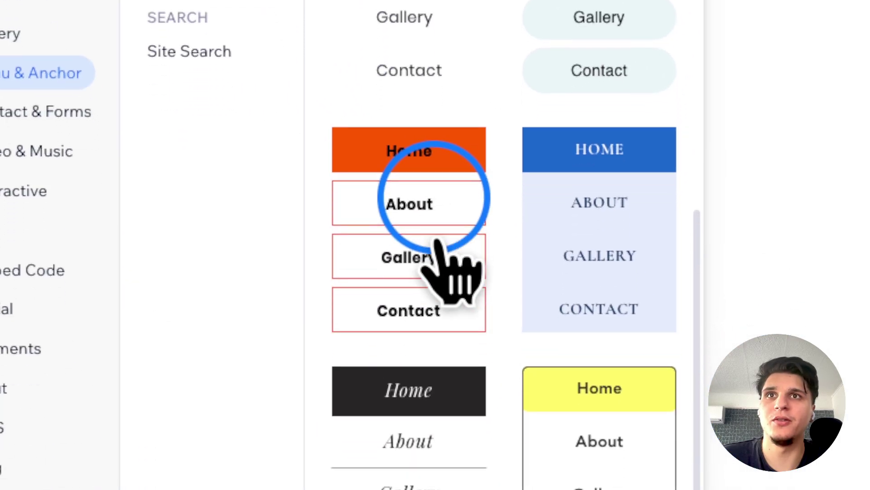
mouse_move(437, 245)
mouse_down()
mouse_move(451, 282)
mouse_move(389, 252)
mouse_move(437, 254)
mouse_up()
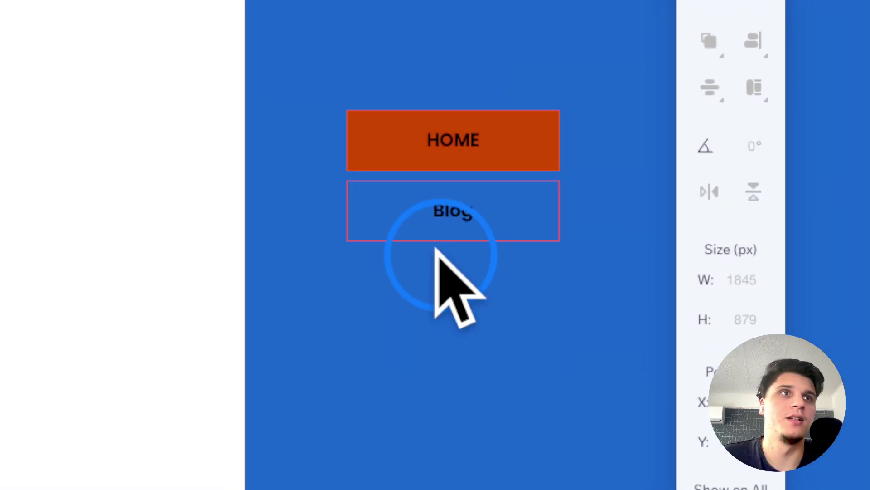
Resize the vertical menu to a narrow block and move it to the lightbox's right side.
click(436, 249)
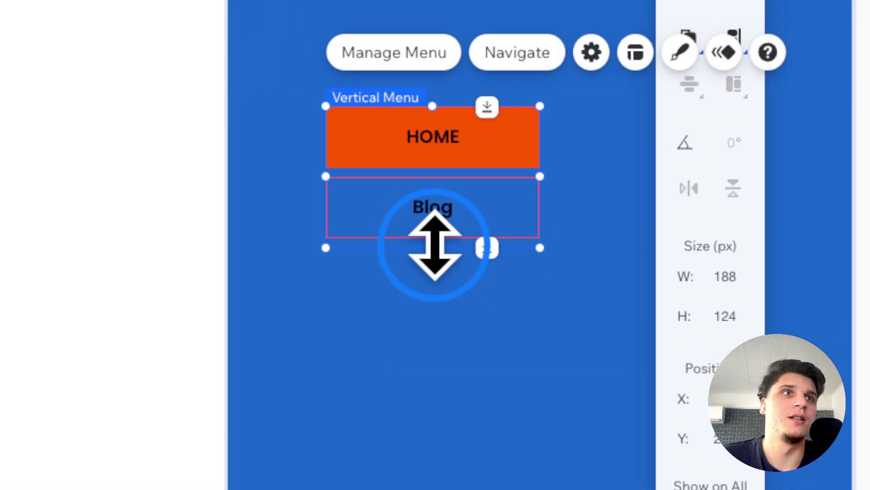
drag(560, 241, 615, 367)
drag(593, 232, 440, 25)
drag(552, 238, 454, 126)
drag(357, 98, 695, 200)
drag(696, 256, 698, 257)
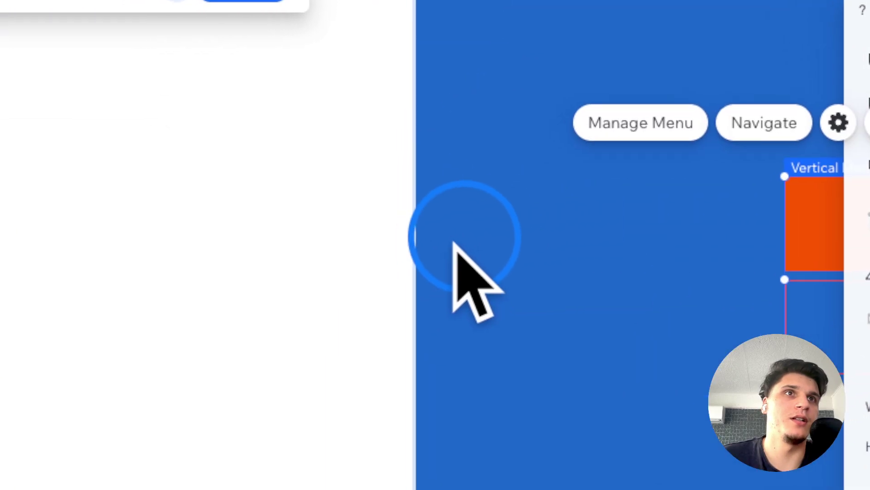
Narrow the lightbox to about 279 px wide and nudge the menu into place inside it.
click(365, 453)
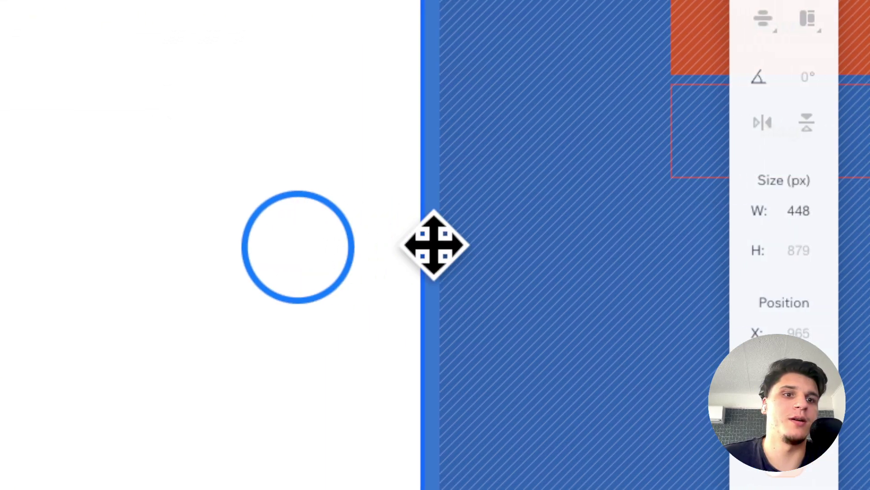
drag(434, 245, 617, 246)
drag(720, 262, 725, 254)
click(770, 202)
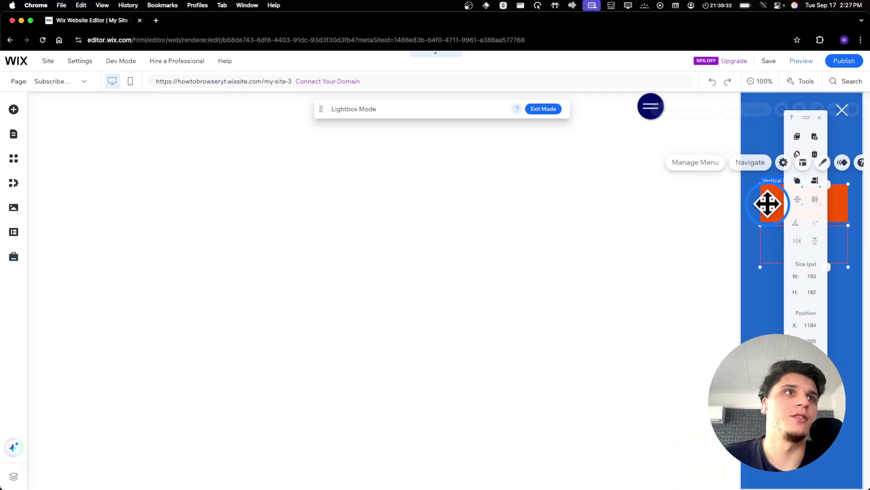
drag(770, 202, 765, 204)
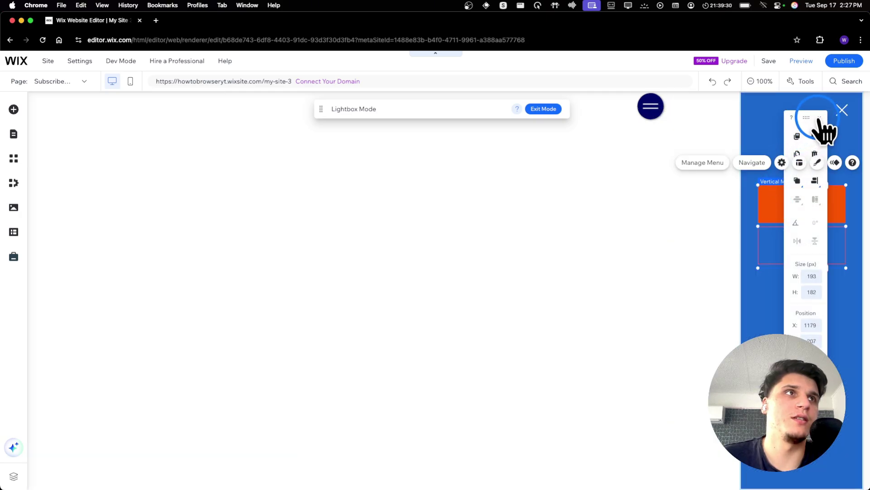
click(820, 118)
click(791, 177)
Customise the vertical menu's design, looking through its Fill, Borders, Corners, Shadow and Text sections.
click(819, 164)
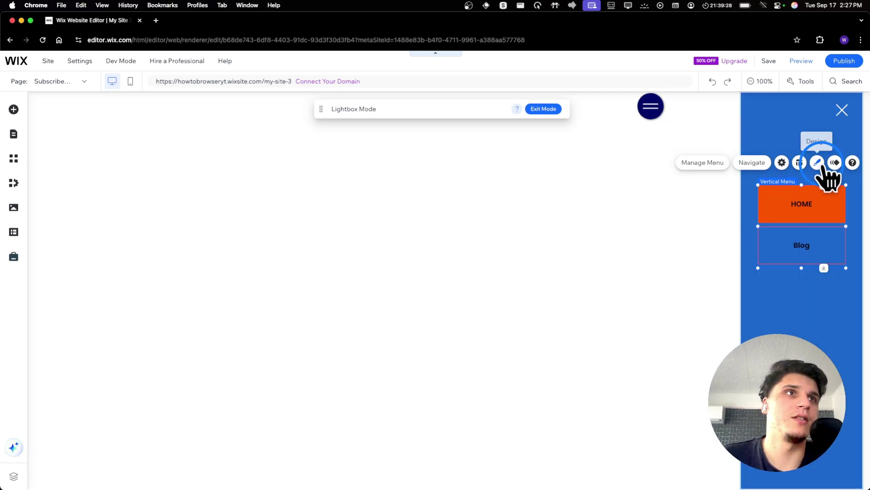
click(678, 417)
click(652, 285)
click(628, 301)
click(627, 318)
click(628, 341)
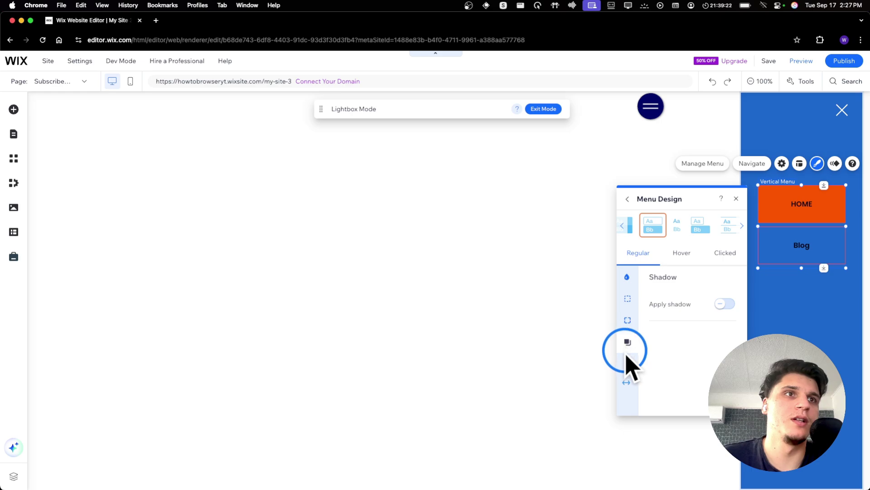
click(628, 363)
click(628, 341)
click(628, 320)
Unlink the corner radii and set the menu's bottom-left corner to 0px.
click(662, 311)
click(725, 311)
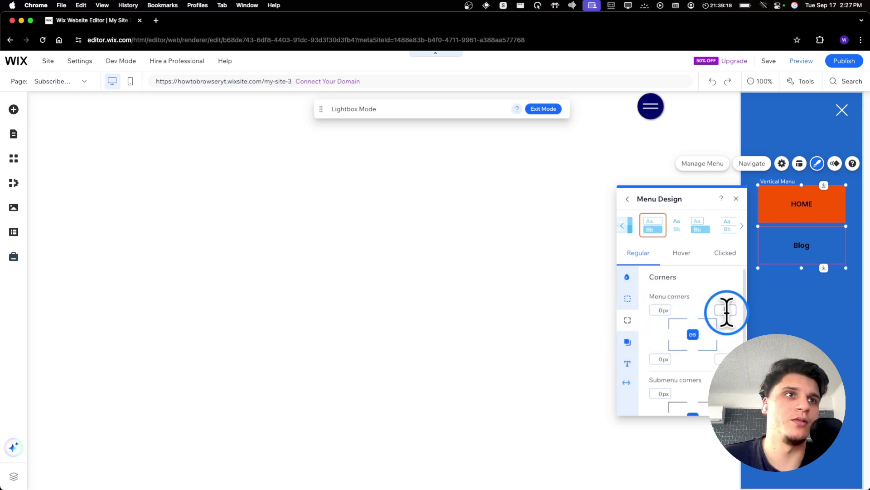
click(693, 336)
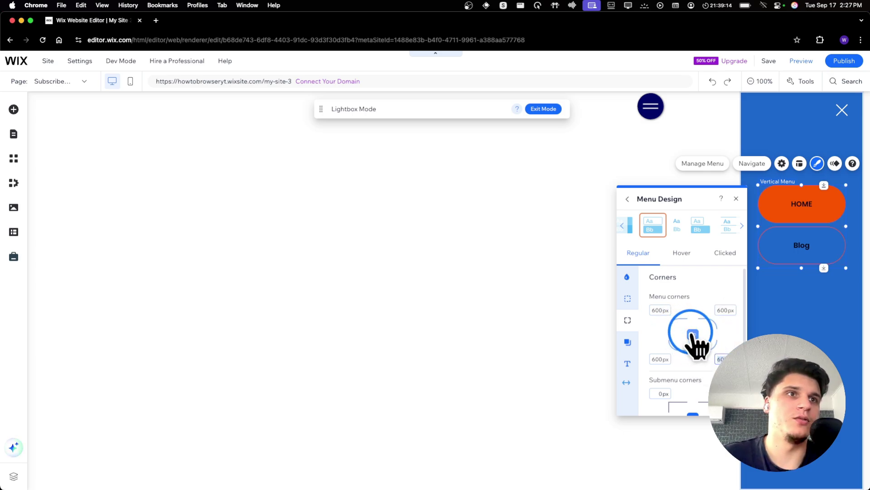
click(659, 309)
click(619, 312)
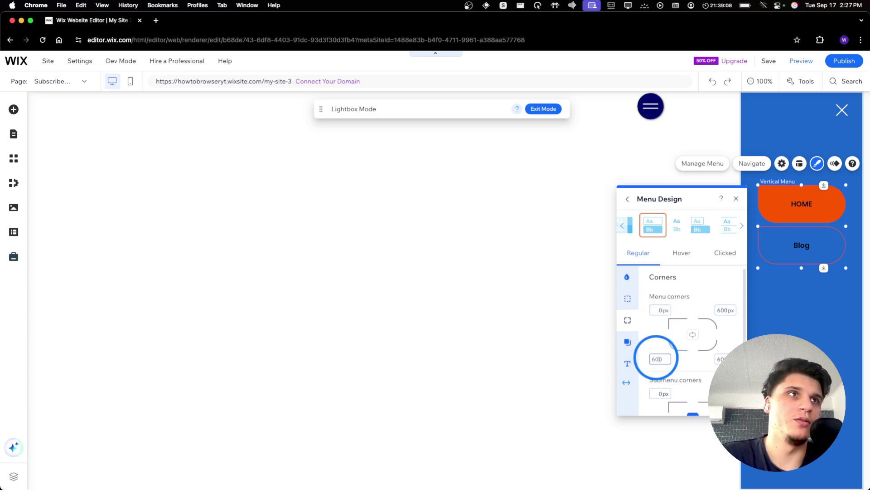
click(651, 370)
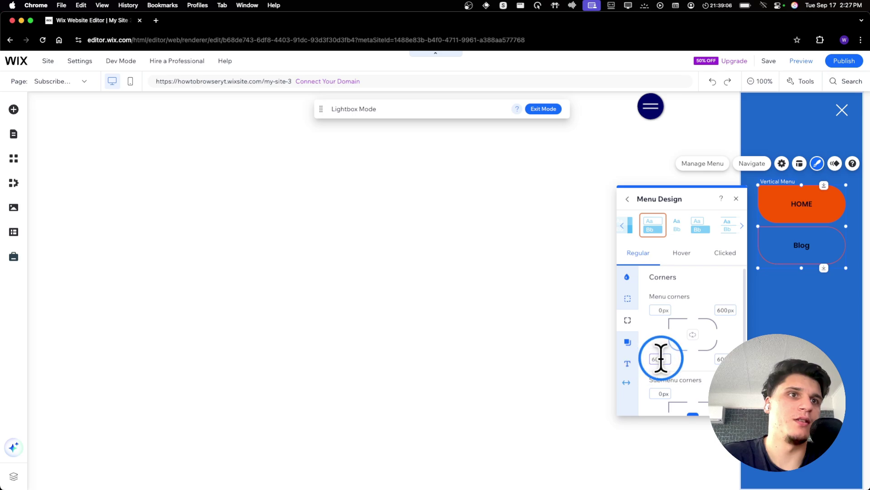
click(657, 363)
click(687, 368)
click(766, 271)
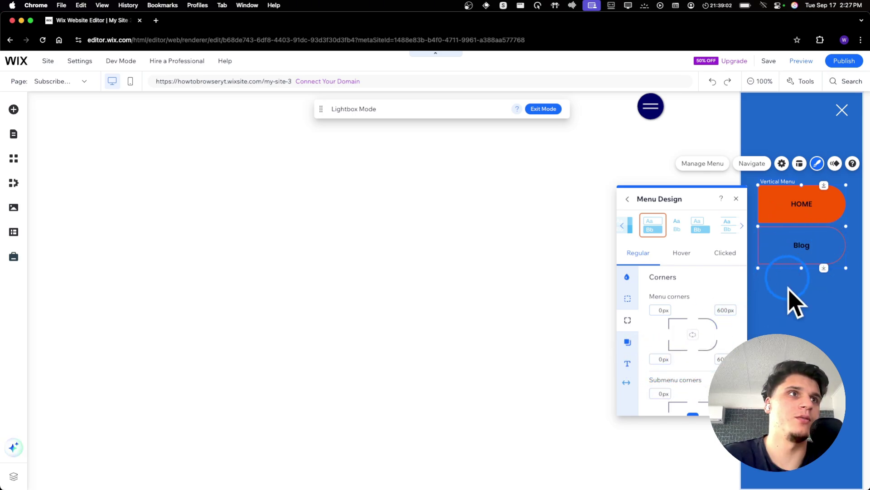
click(630, 310)
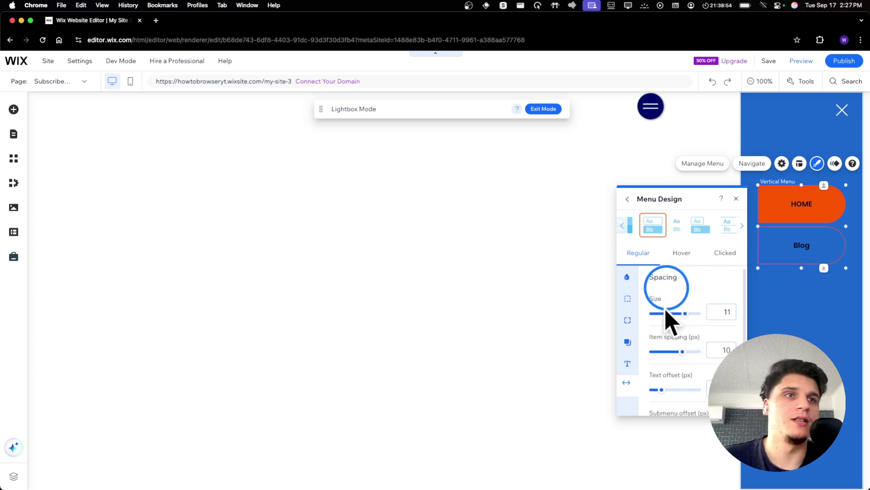
Make the menu text italic and increase its font size.
click(628, 365)
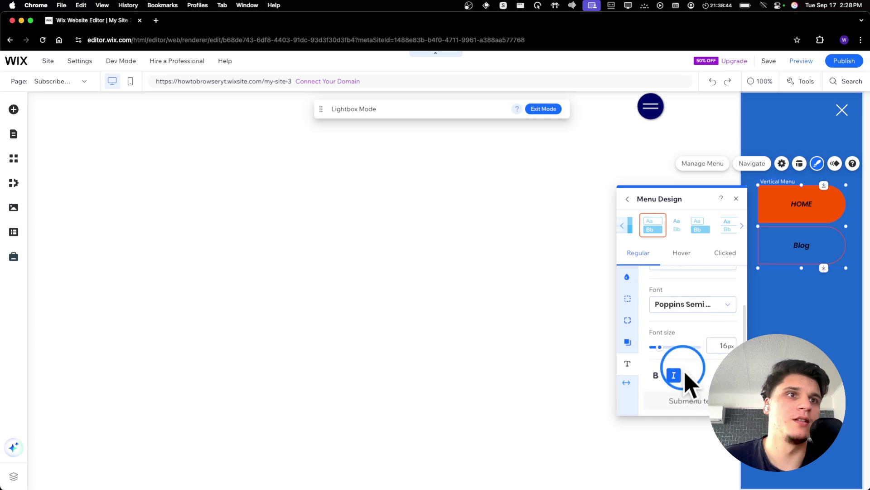
scroll(682, 372, down, 1)
click(675, 375)
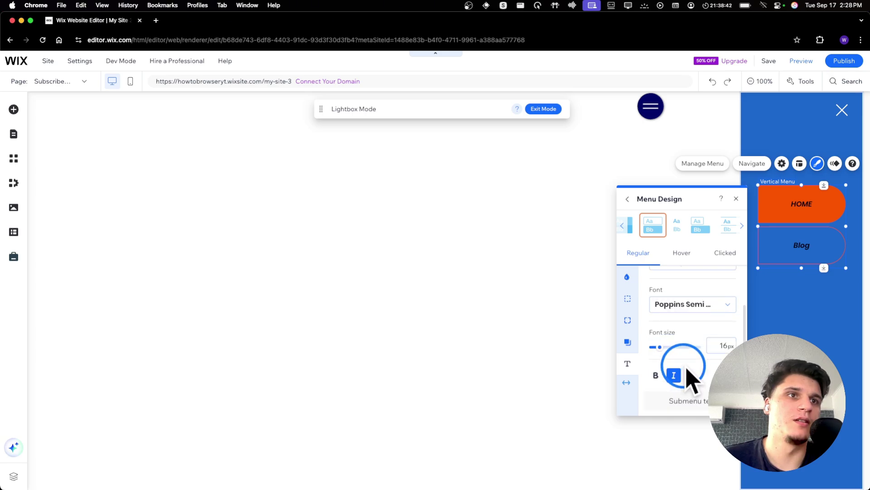
drag(670, 351, 680, 352)
scroll(674, 349, up, 4)
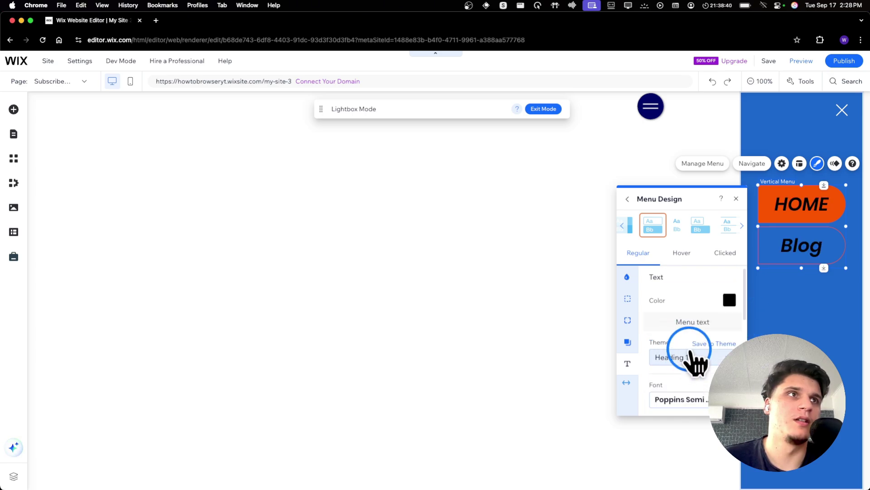
Check the hover and clicked-state text colours without changing them, then save the site.
click(678, 257)
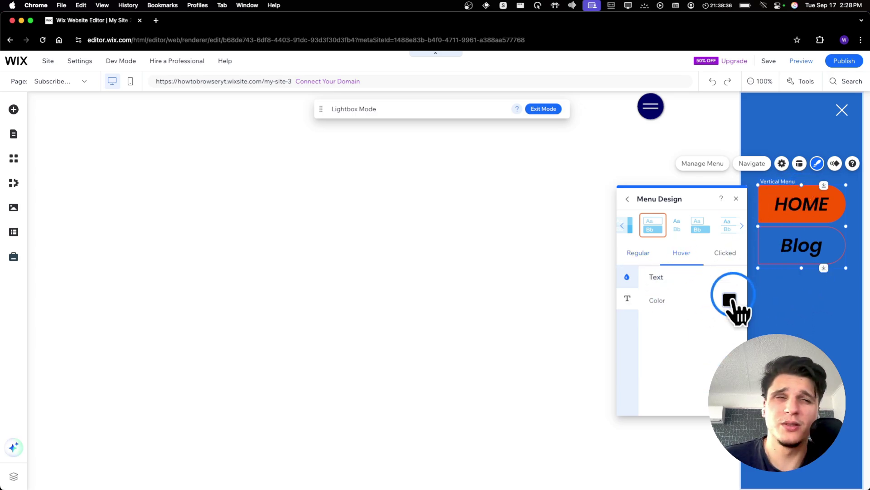
click(727, 252)
click(728, 300)
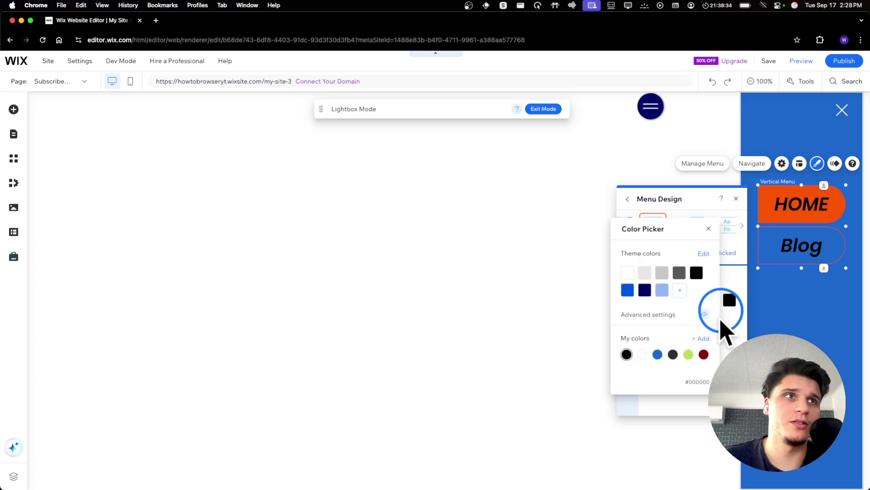
click(709, 228)
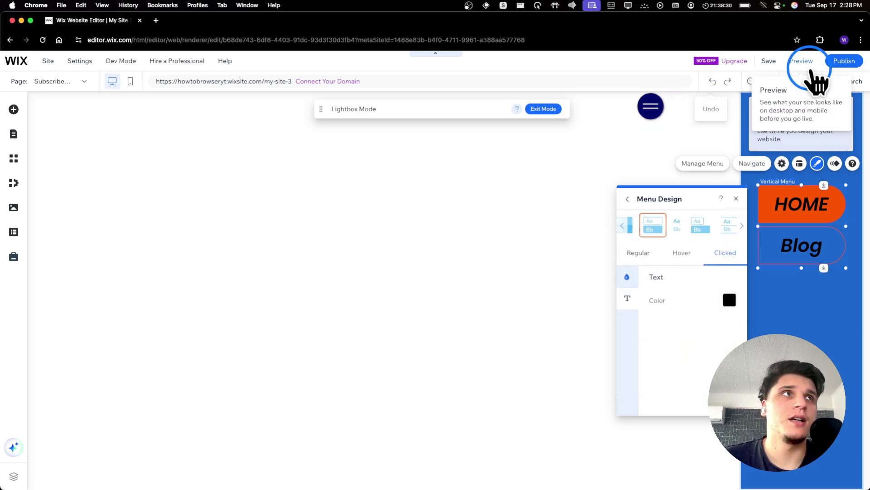
click(767, 62)
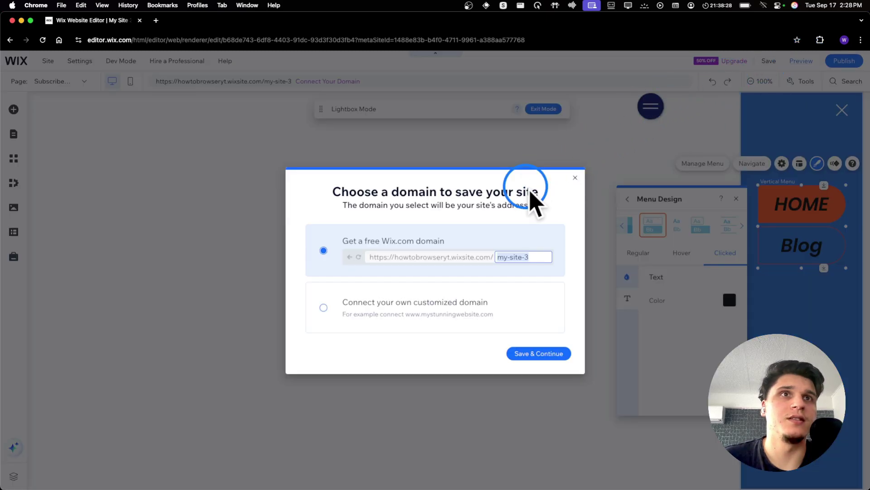
Link the header's hamburger Vector Art to the Subscribe (Join Our List) lightbox.
click(574, 178)
click(544, 108)
click(639, 107)
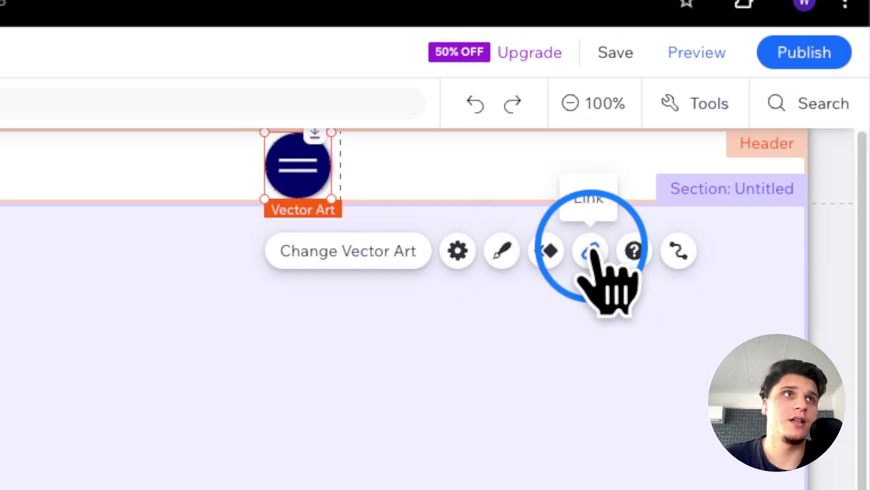
click(591, 251)
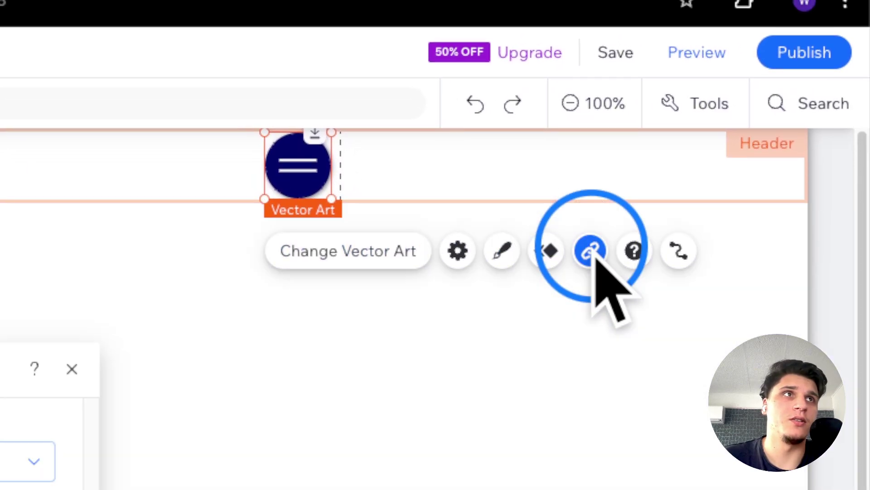
click(348, 321)
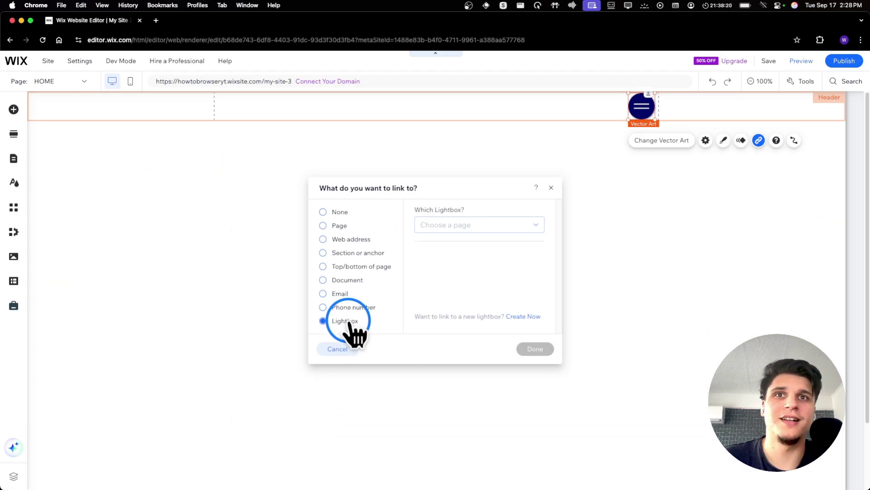
click(443, 232)
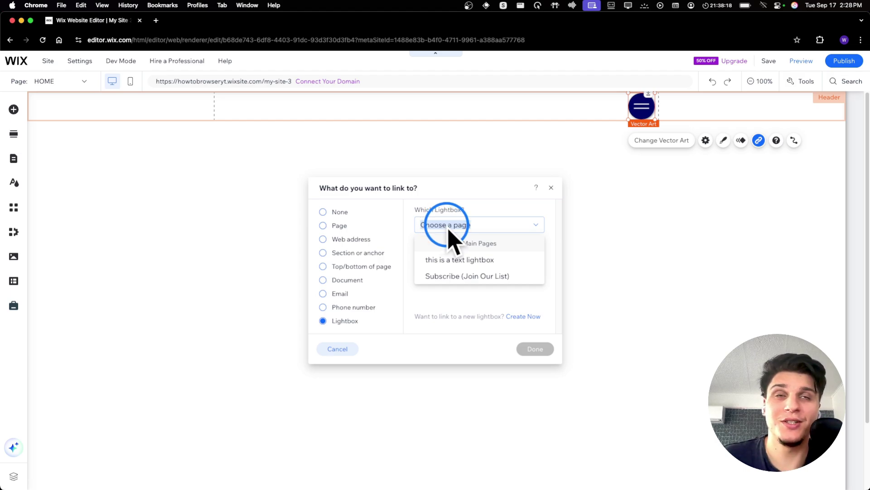
click(458, 278)
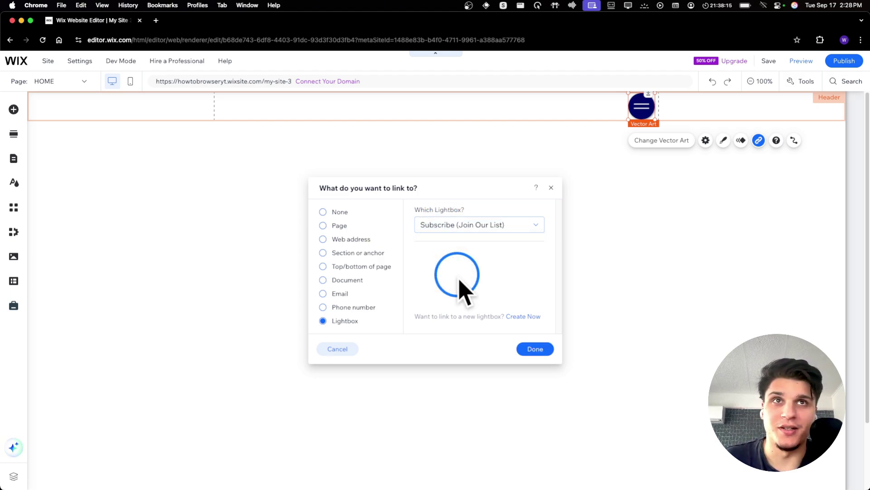
click(537, 350)
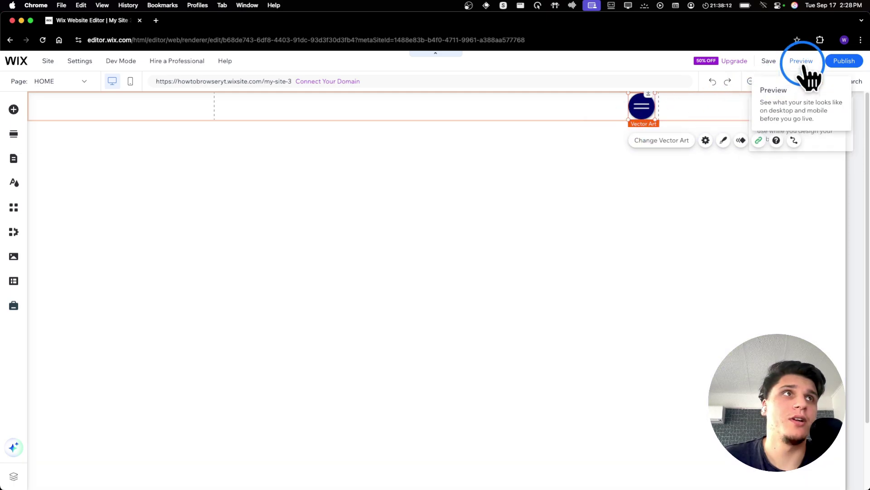
click(801, 61)
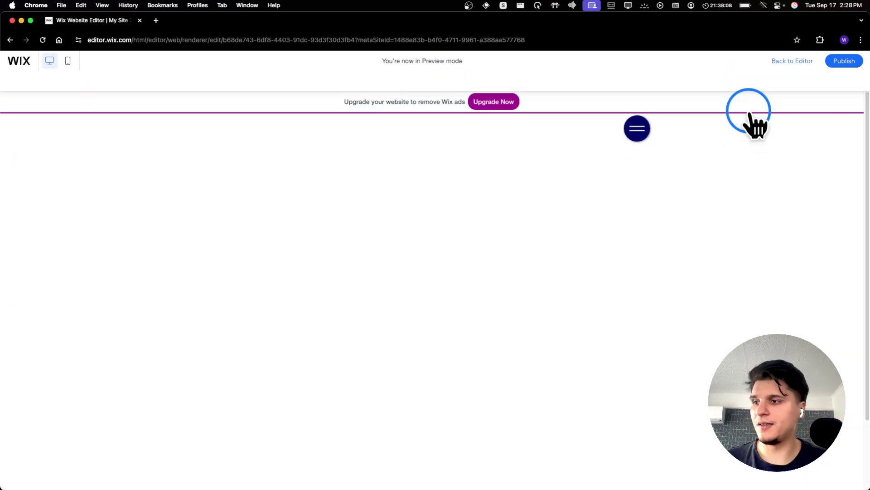
click(751, 117)
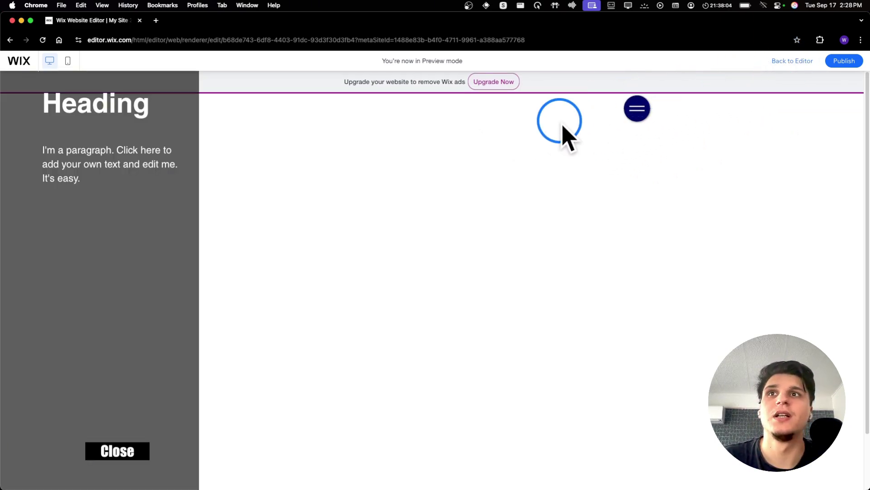
click(109, 451)
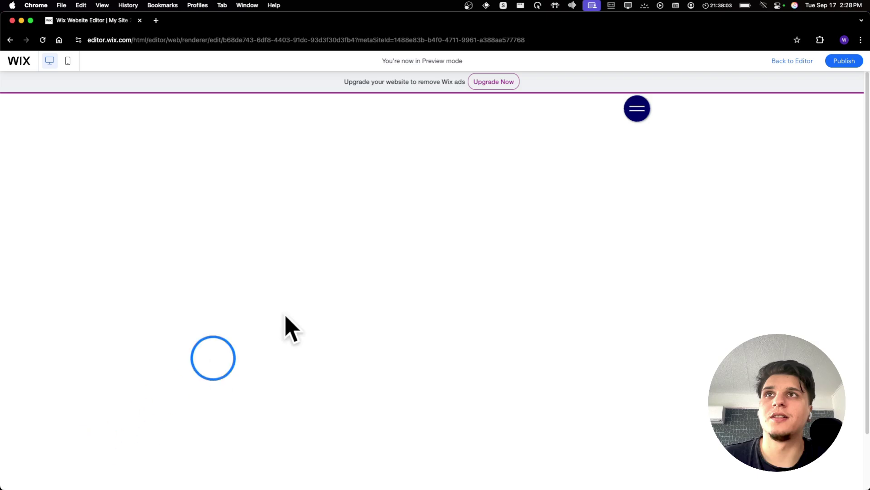
click(643, 113)
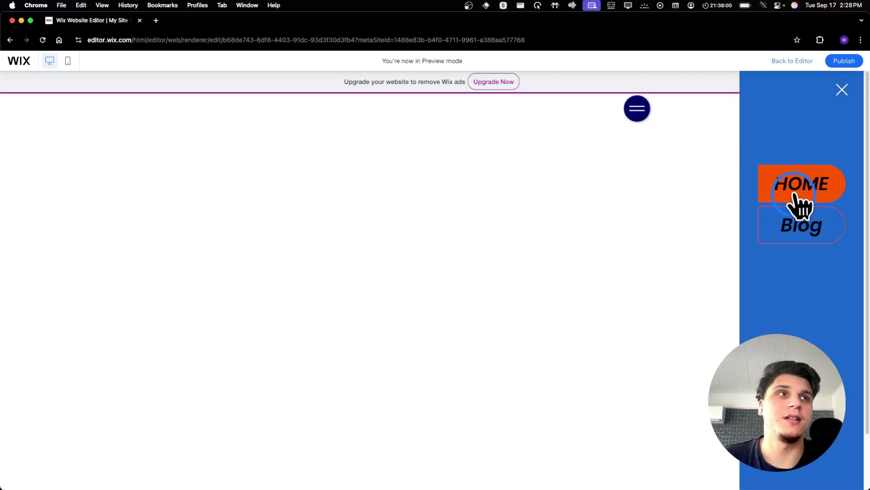
click(842, 91)
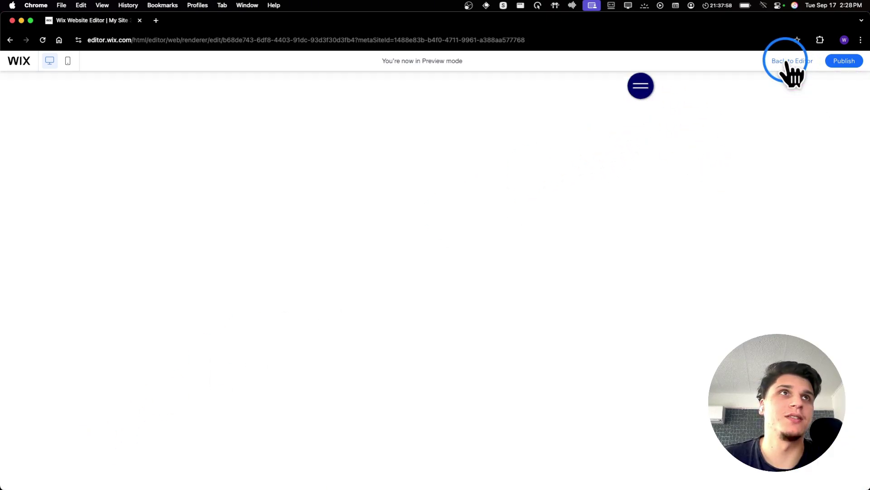
click(792, 61)
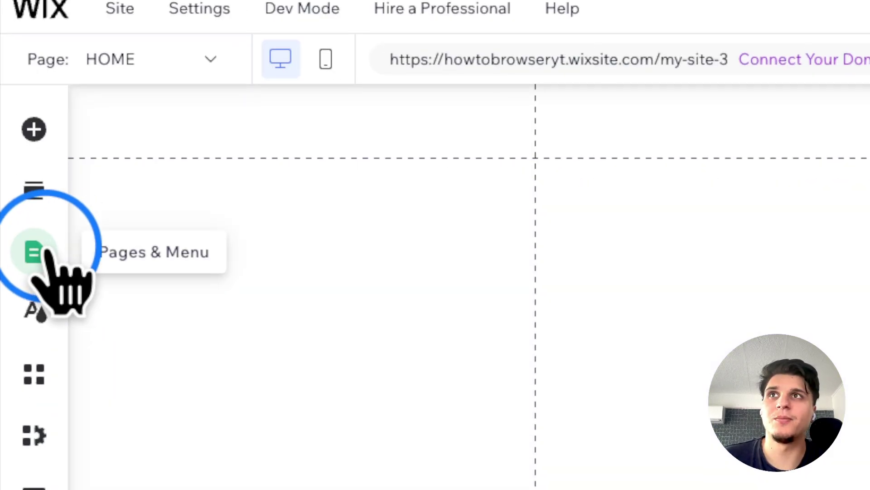
In Pages & Menu > Lightboxes, rename Subscribe (Join Our List) to 'OUR FIRS TLIGHTBOX'.
click(40, 254)
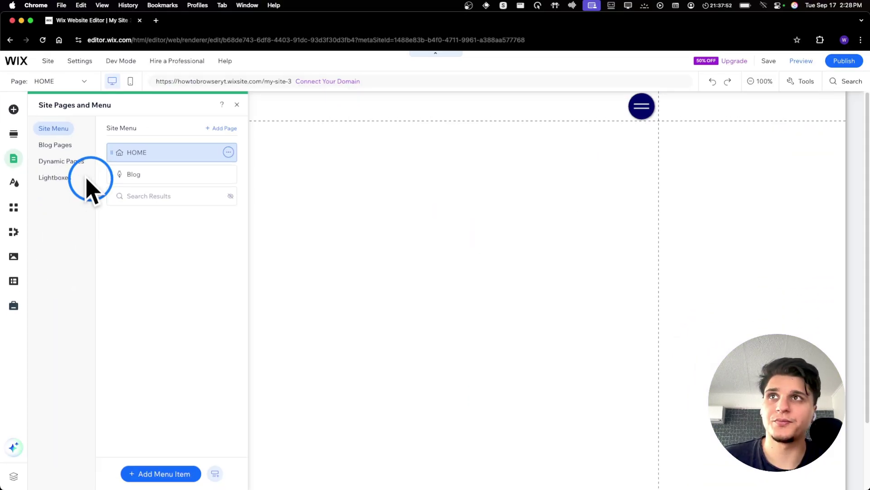
click(57, 178)
click(176, 177)
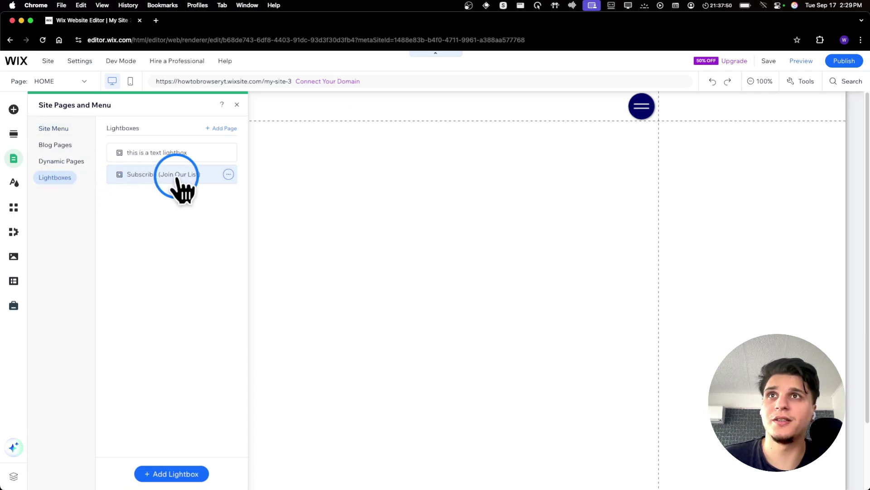
click(228, 174)
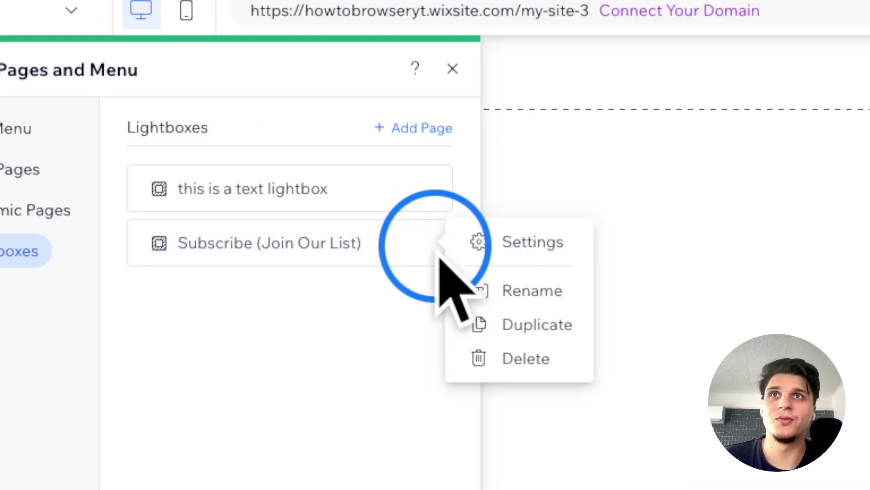
click(229, 176)
click(433, 244)
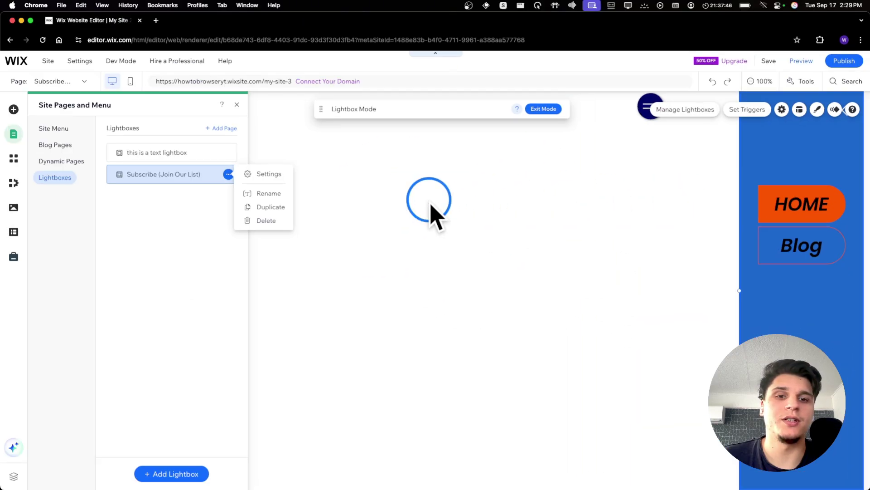
click(274, 194)
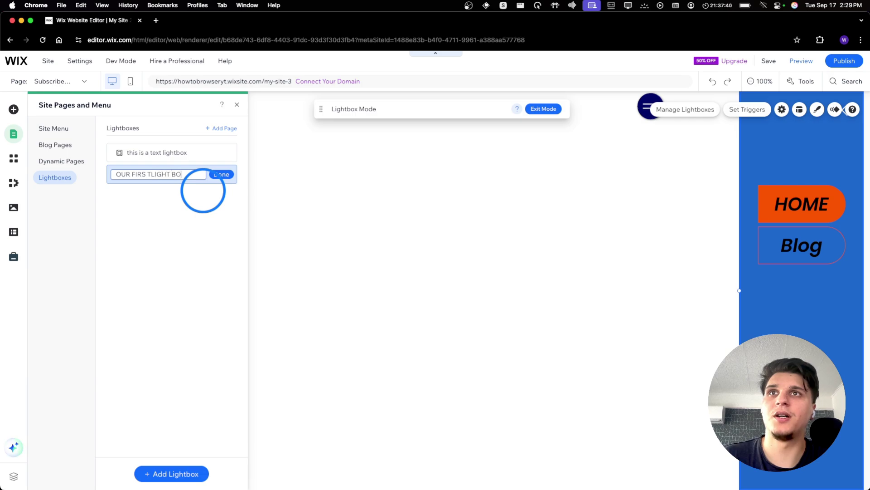
click(222, 174)
click(229, 174)
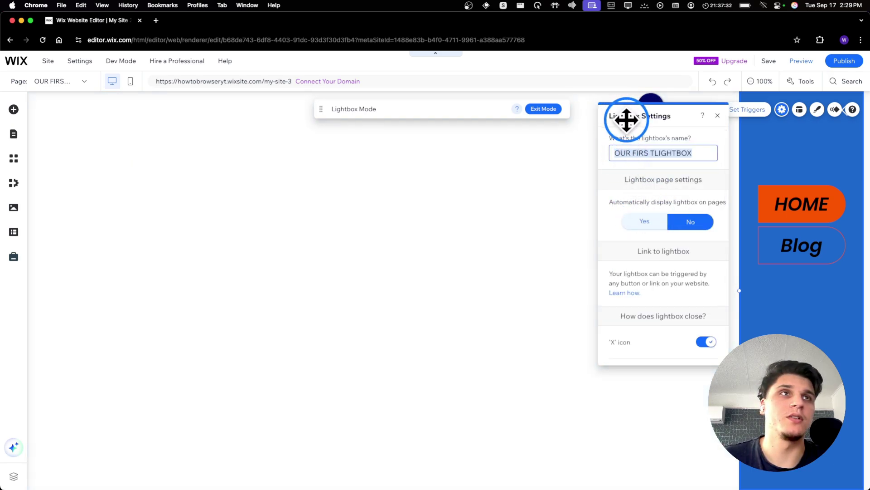
Set 'Automatically display lightbox on pages' to No and close Lightbox Settings.
click(687, 217)
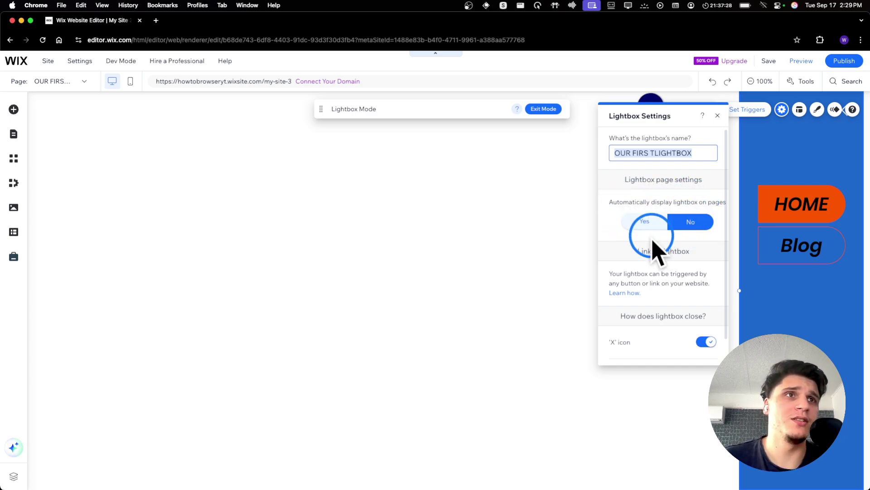
scroll(662, 235, down, 1)
click(693, 201)
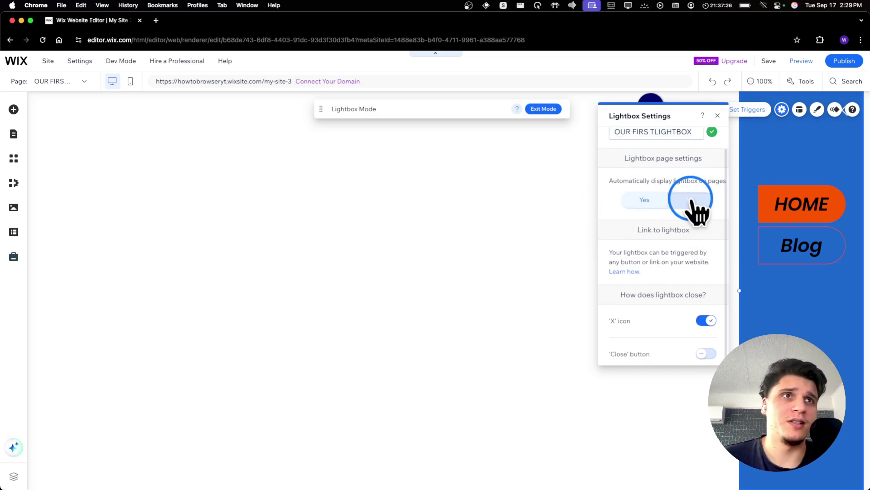
click(711, 132)
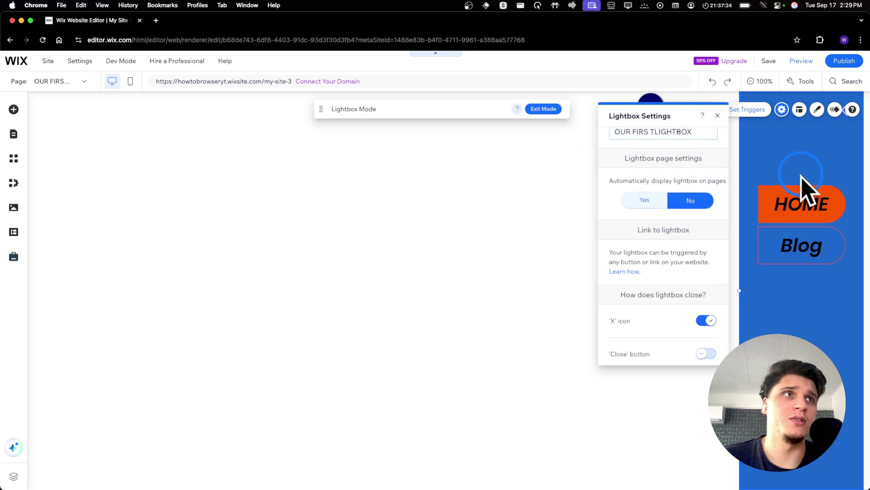
click(718, 115)
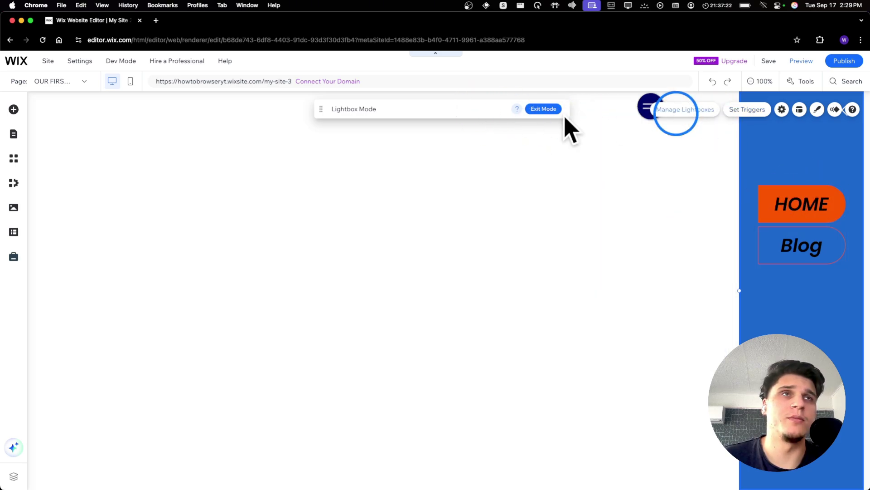
Delete the HOME page from Pages & Menu, then bring up the Lightboxes list.
click(14, 158)
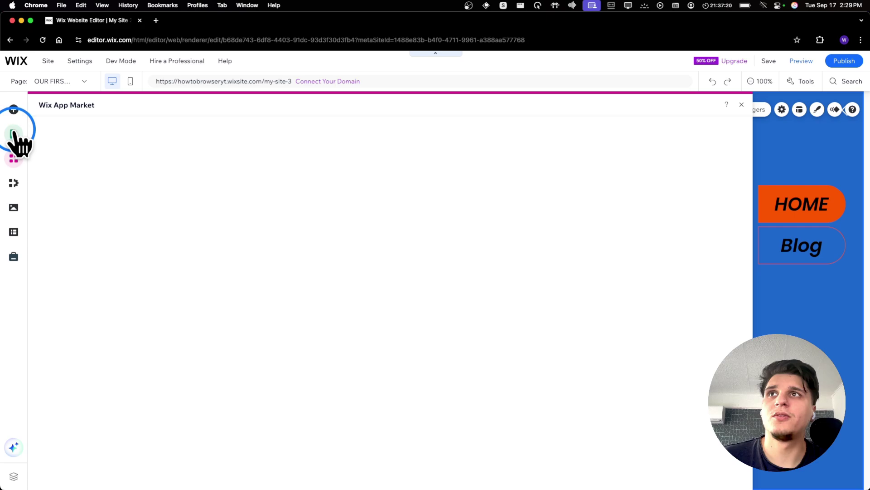
click(14, 133)
click(53, 177)
click(144, 177)
click(229, 175)
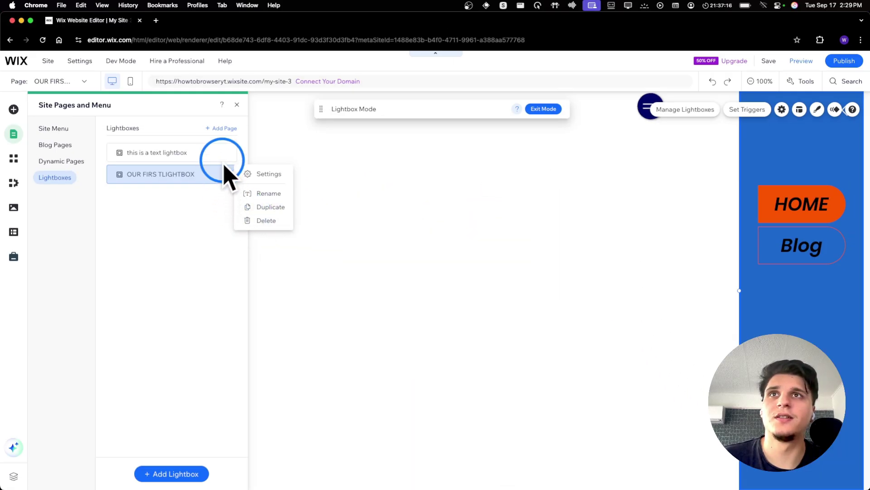
click(222, 157)
click(228, 152)
click(262, 318)
click(537, 306)
click(55, 177)
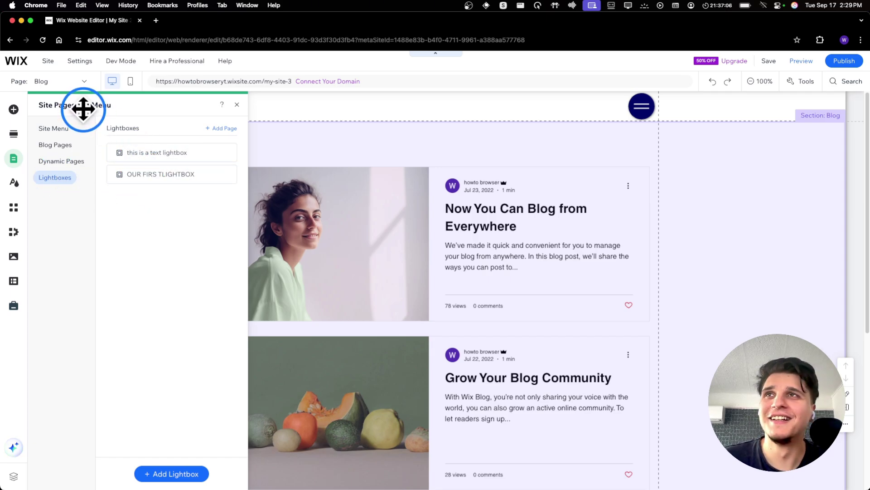
Switch the editor to OUR FIRS TLIGHTBOX from the top-bar Page dropdown.
click(82, 83)
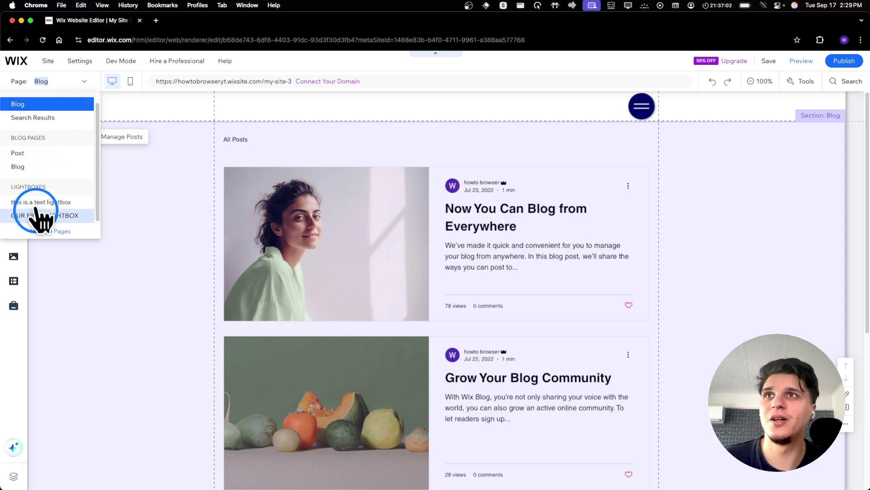
text(Z)
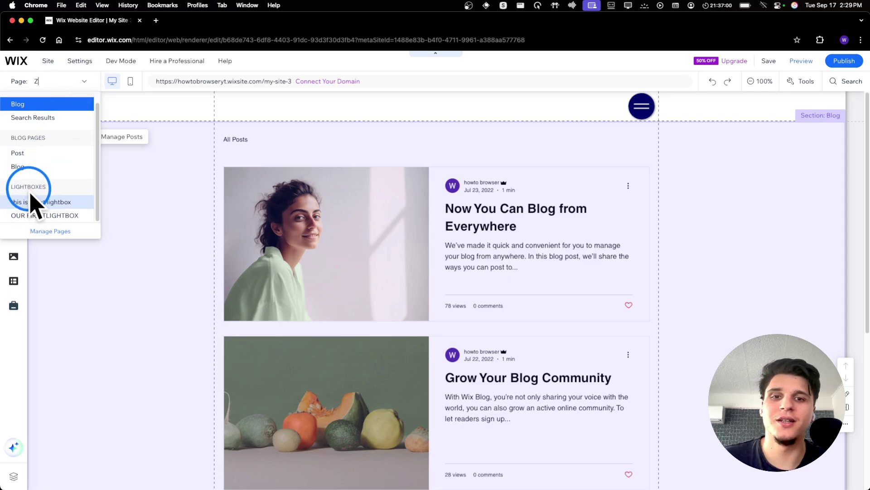
text(ΩΩ)
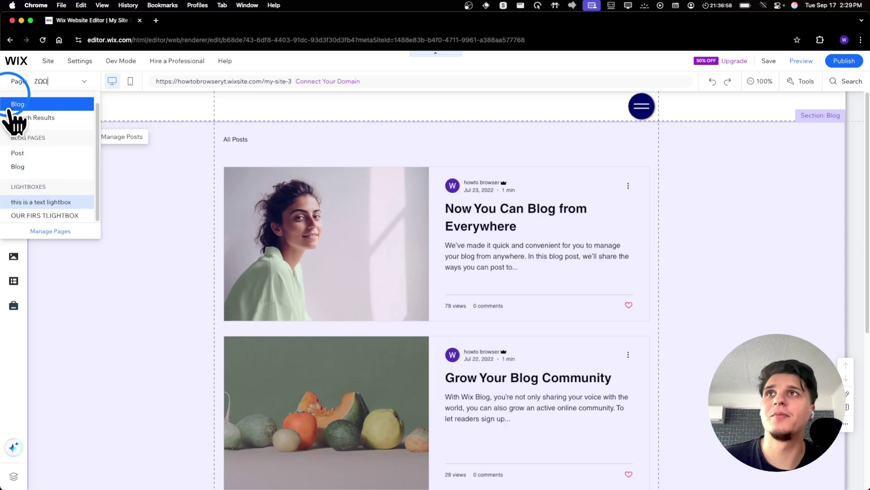
scroll(26, 146, up, 1)
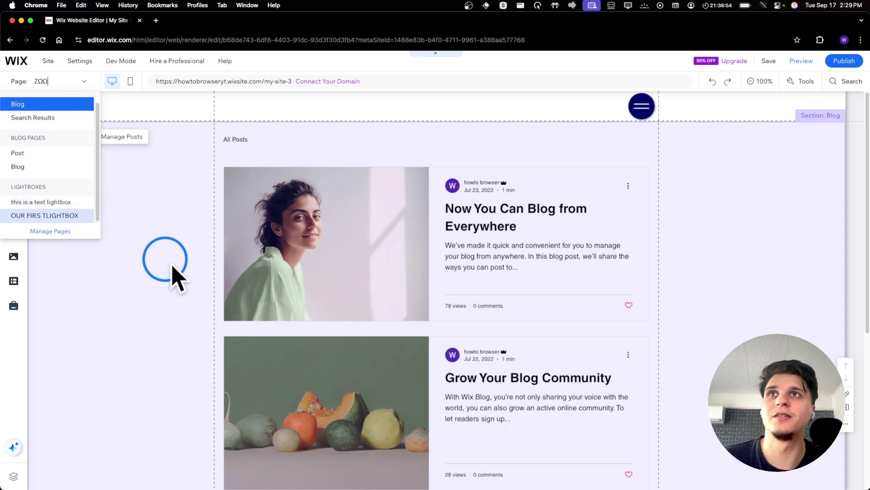
click(168, 184)
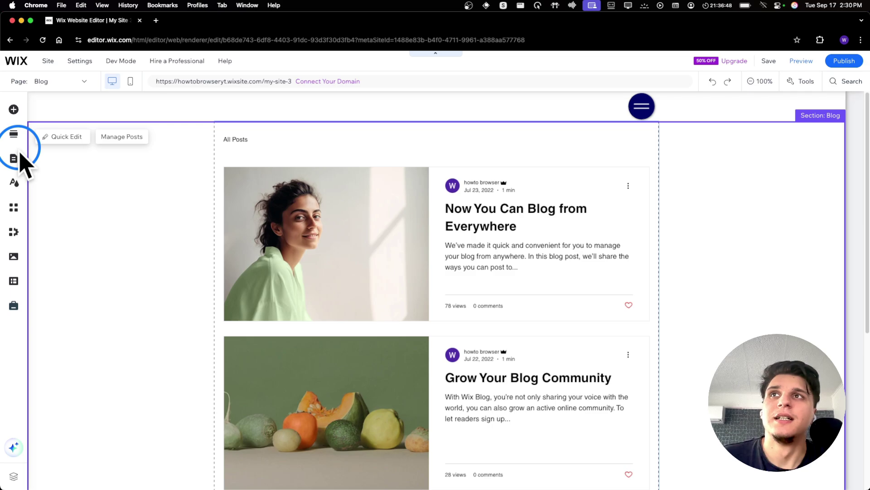
click(268, 229)
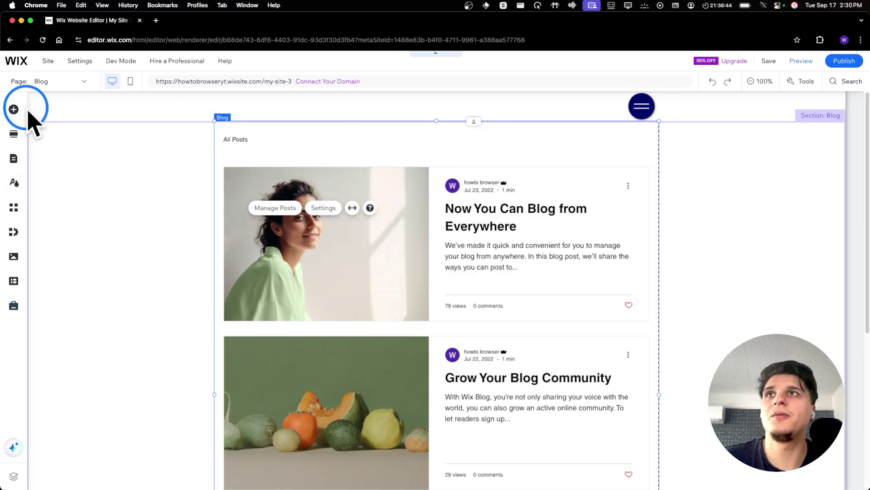
click(38, 81)
click(37, 226)
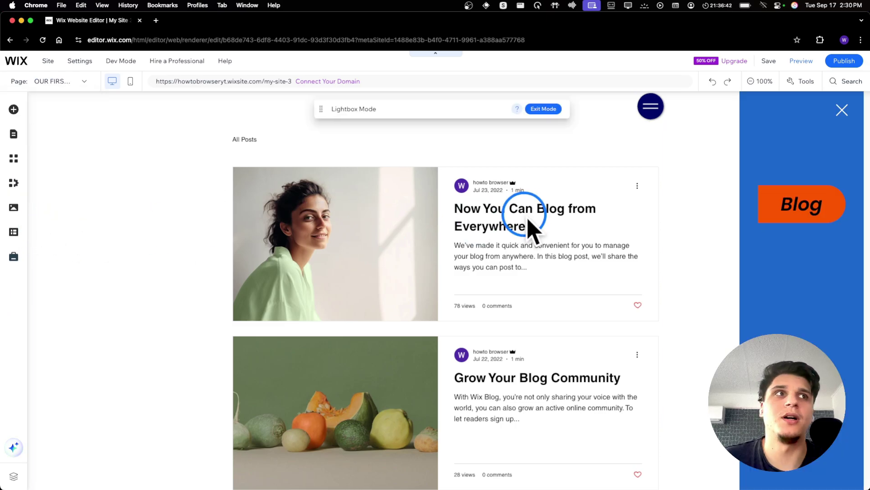
Switch to the mobile layout, exit lightbox mode, and preview the site on mobile.
click(818, 210)
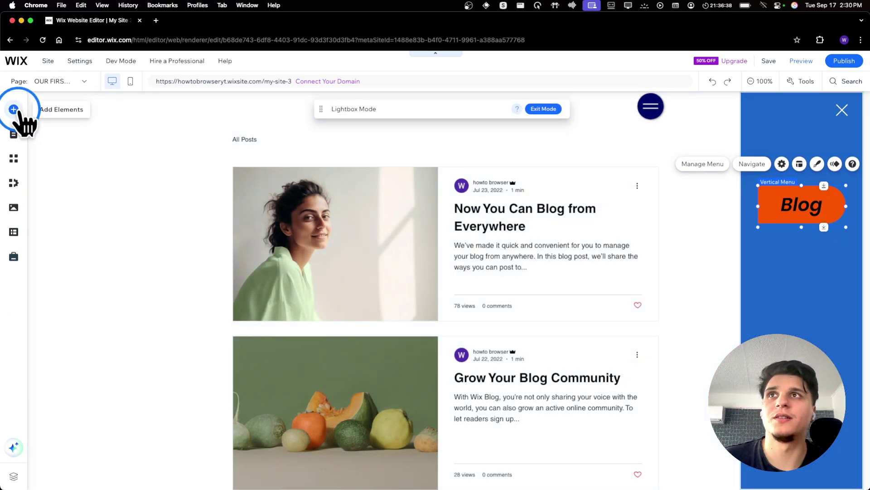
click(130, 82)
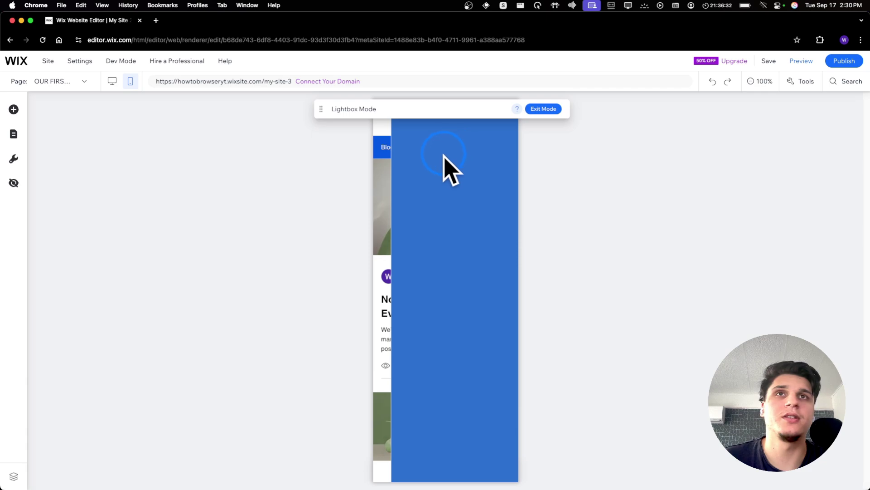
click(543, 109)
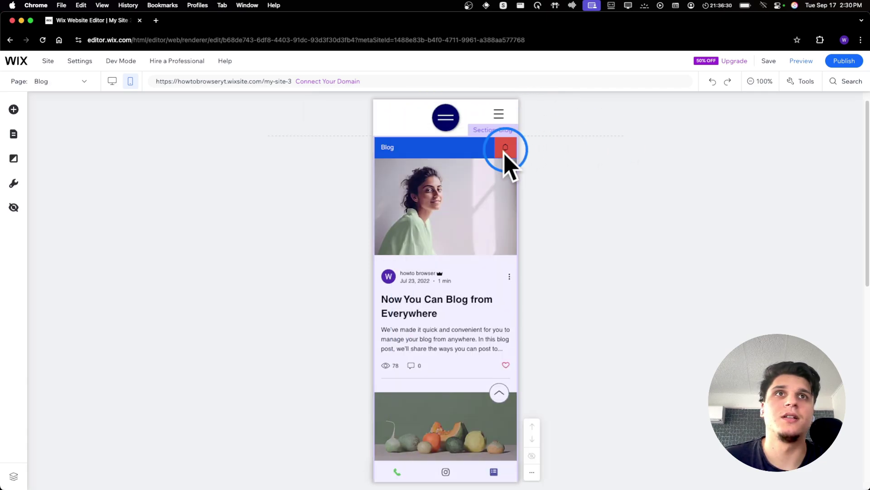
click(796, 68)
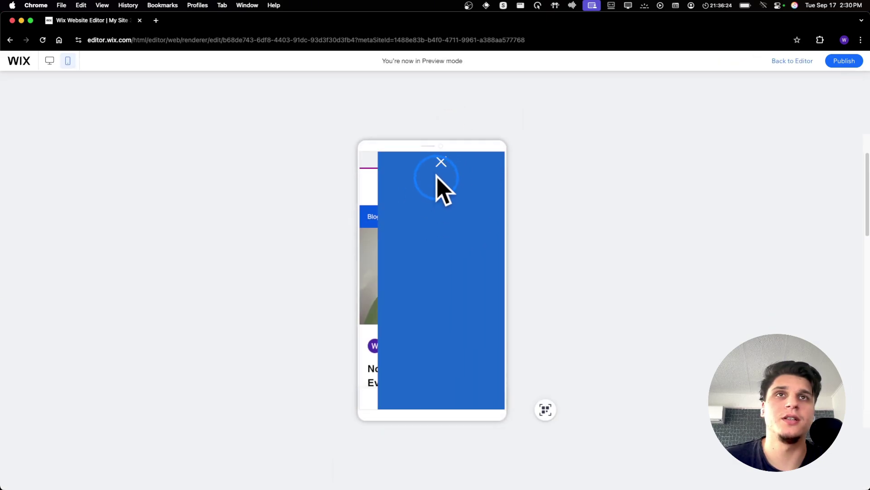
Back in the editor, select the mobile header's hamburger button and check its link.
click(440, 164)
click(781, 63)
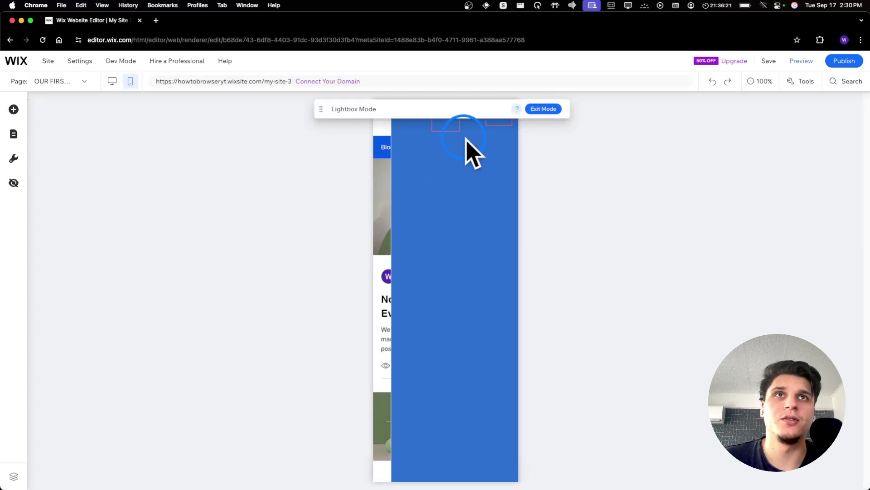
click(528, 109)
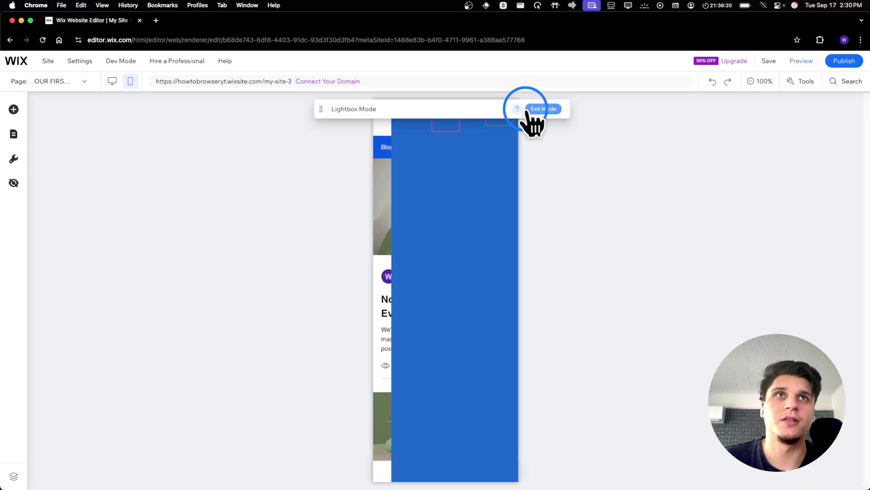
click(446, 119)
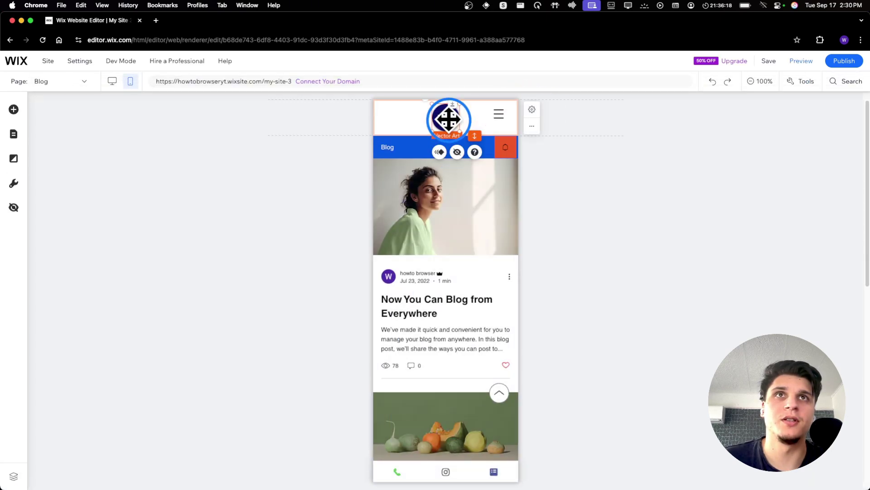
click(482, 132)
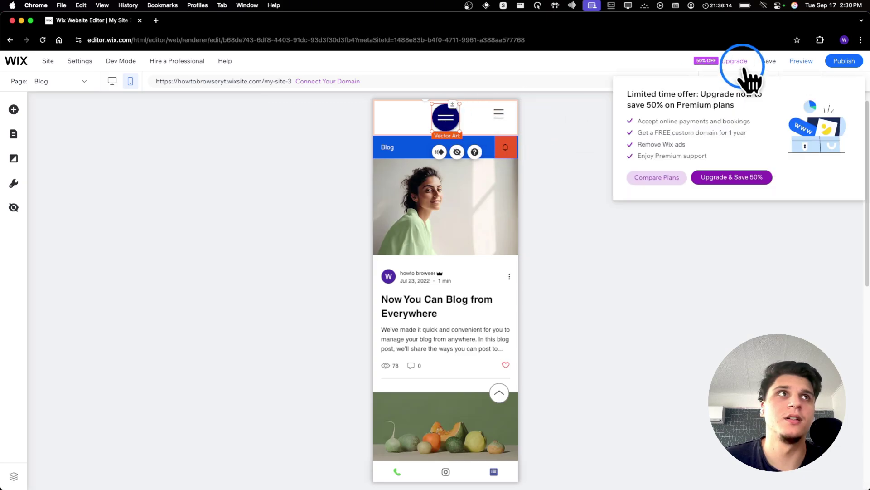
Preview the mobile site again to test the hamburger and header menus, then return.
click(801, 62)
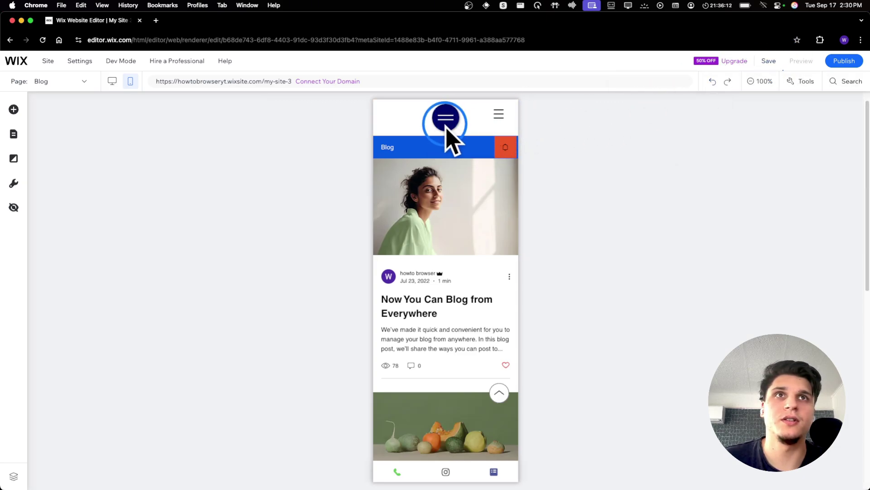
click(435, 181)
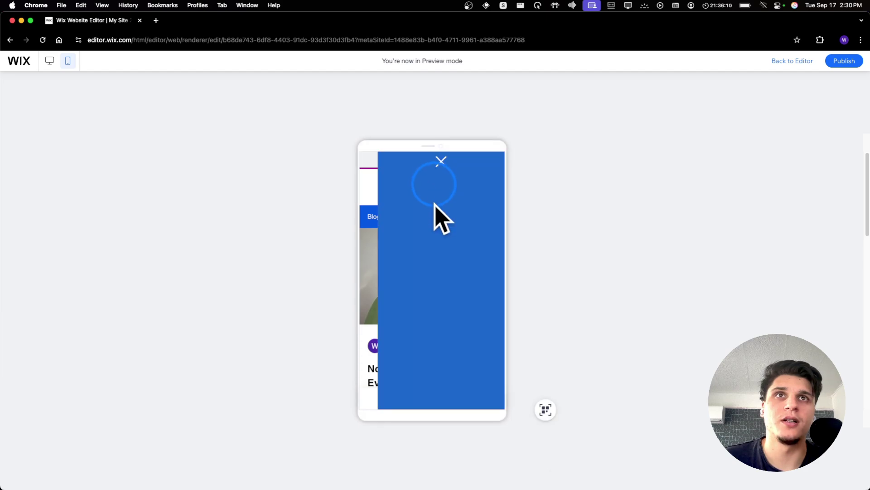
click(441, 161)
click(476, 178)
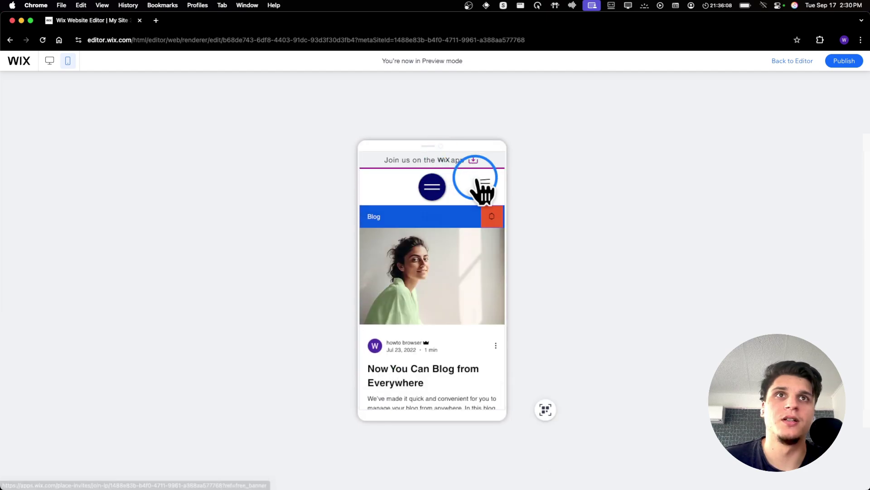
click(531, 159)
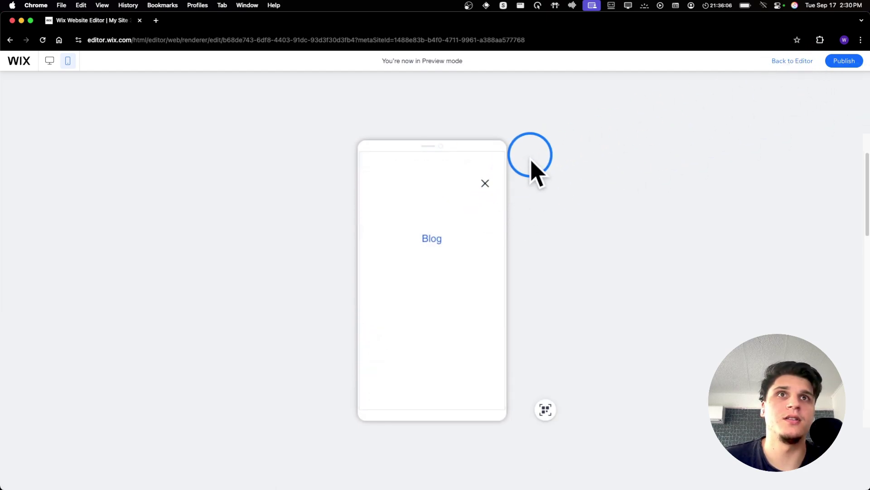
click(776, 62)
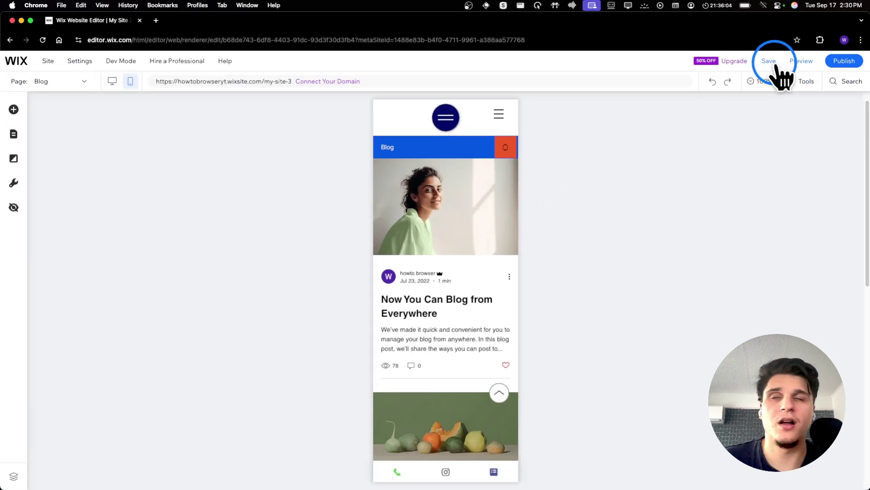
Return to the desktop Blog page and open Add Elements > Menu & Anchor > Horizontal Menus.
click(525, 149)
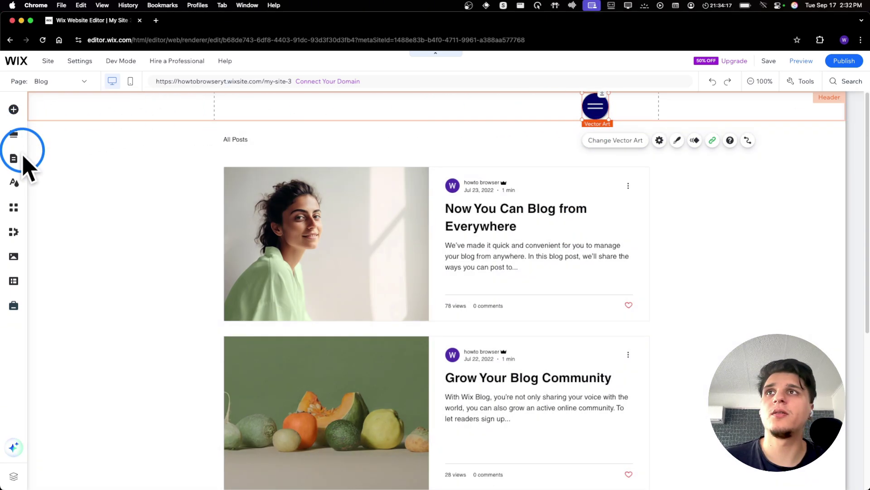
click(18, 158)
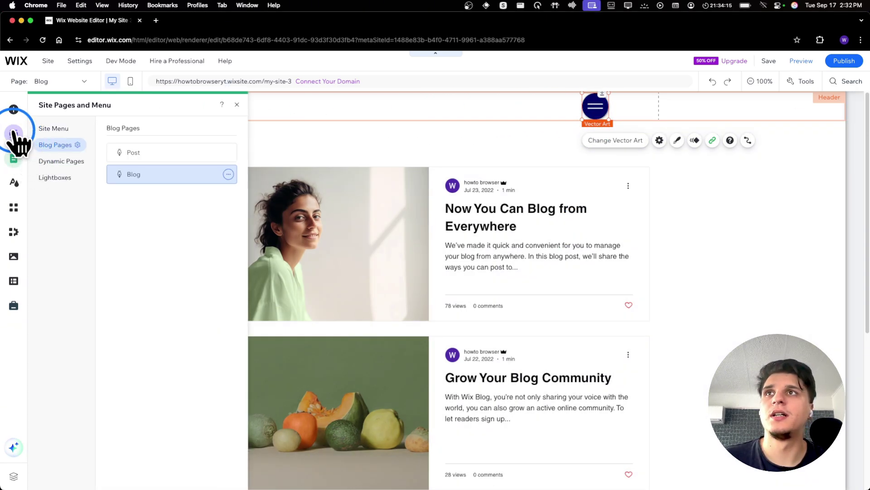
click(13, 133)
click(13, 110)
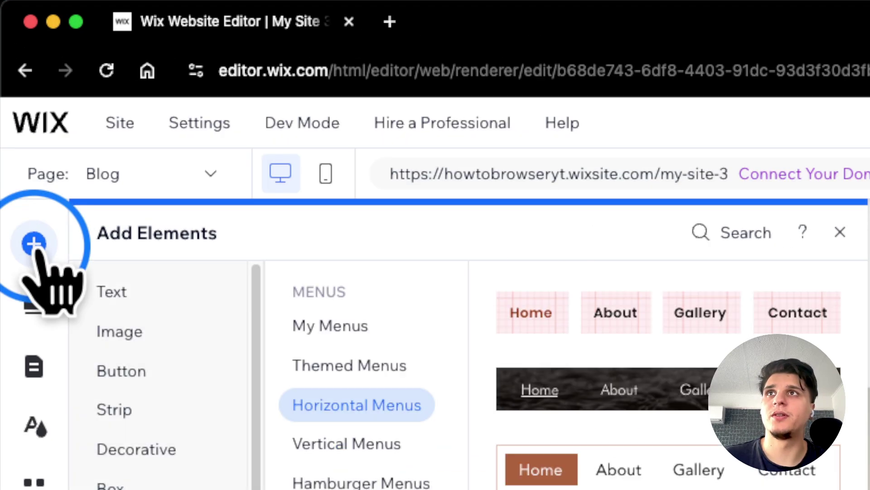
Drag the gradient horizontal menu preset from Menu & Anchor into the header and select it.
click(153, 264)
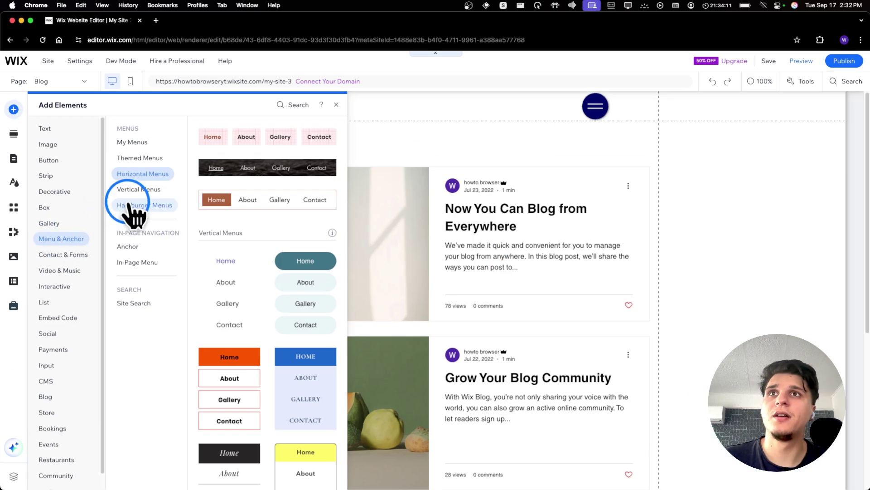
click(358, 482)
click(135, 174)
click(136, 188)
click(136, 173)
drag(231, 178, 347, 107)
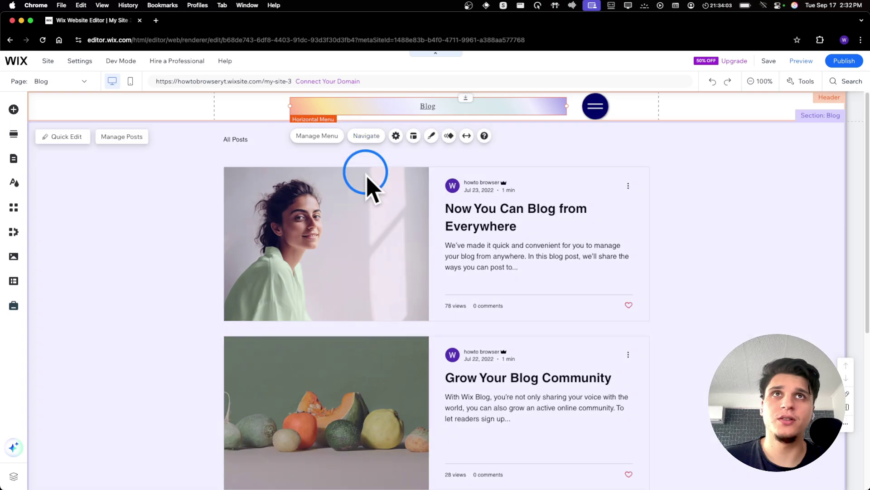
click(421, 107)
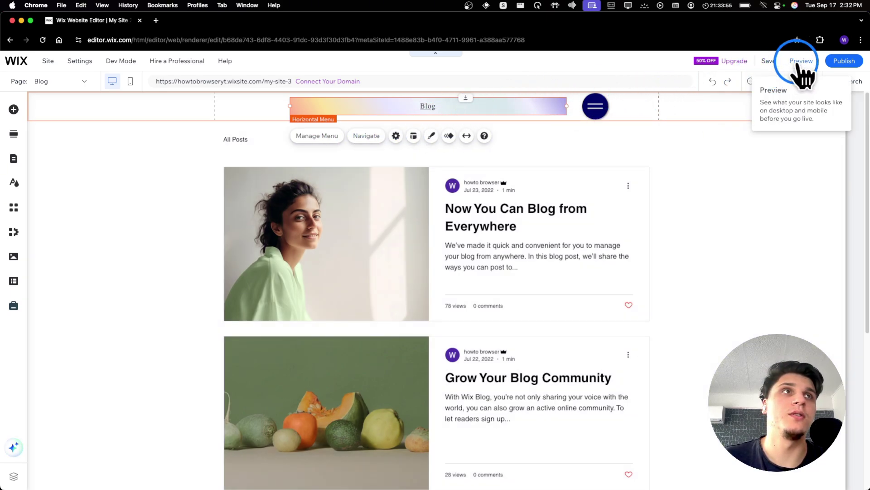
Switch to the mobile layout and inspect the header's menu icon and round graphic.
click(130, 81)
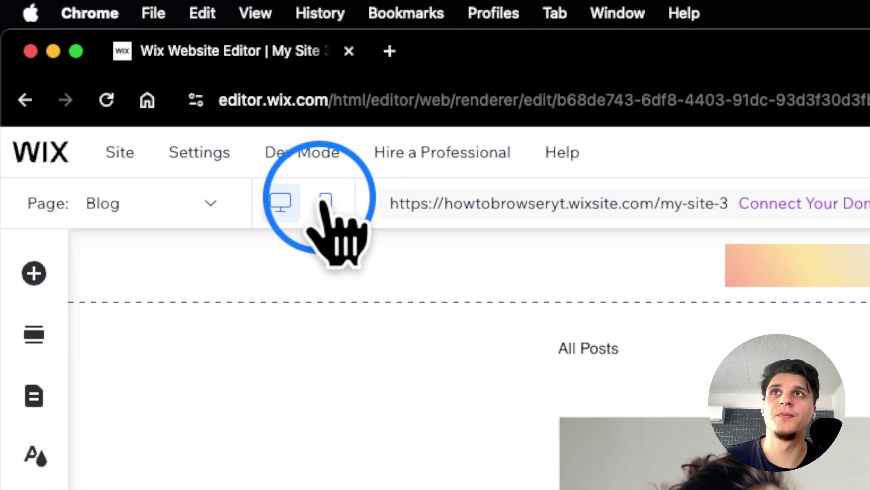
click(130, 81)
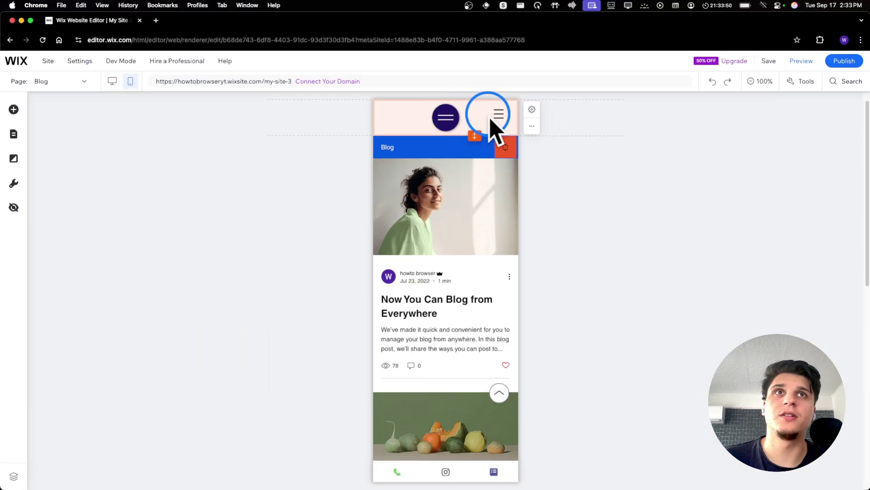
click(707, 198)
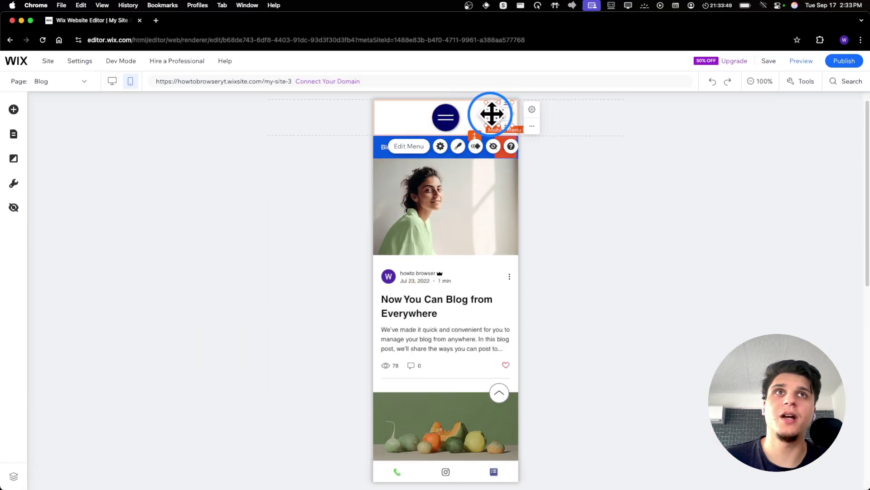
click(451, 116)
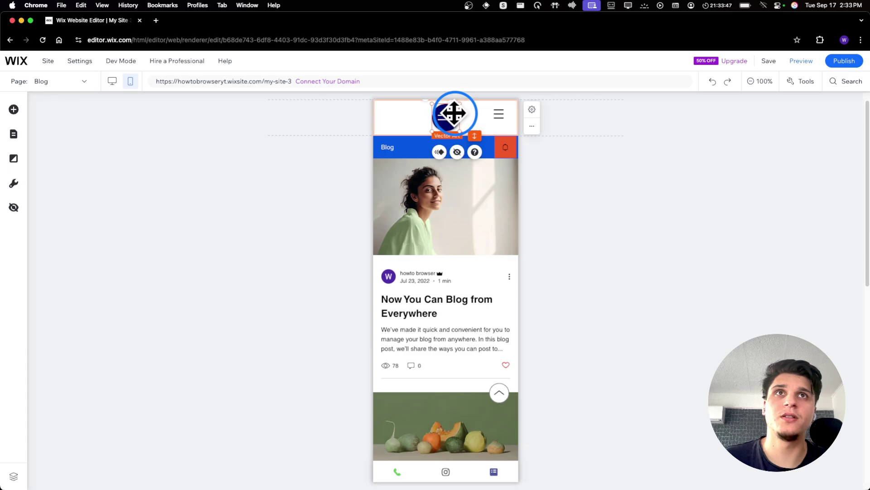
Check the Blog menu in the desktop header, then return to mobile and select the menu icon.
click(112, 82)
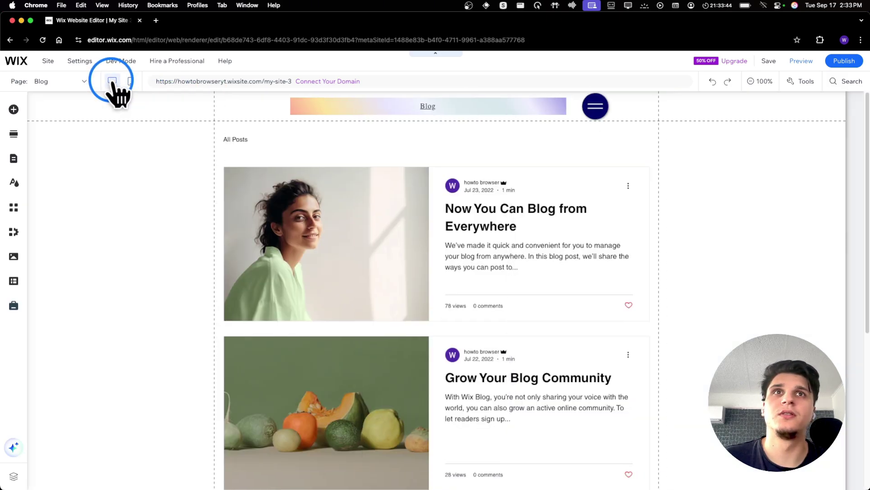
click(369, 104)
click(480, 105)
click(590, 104)
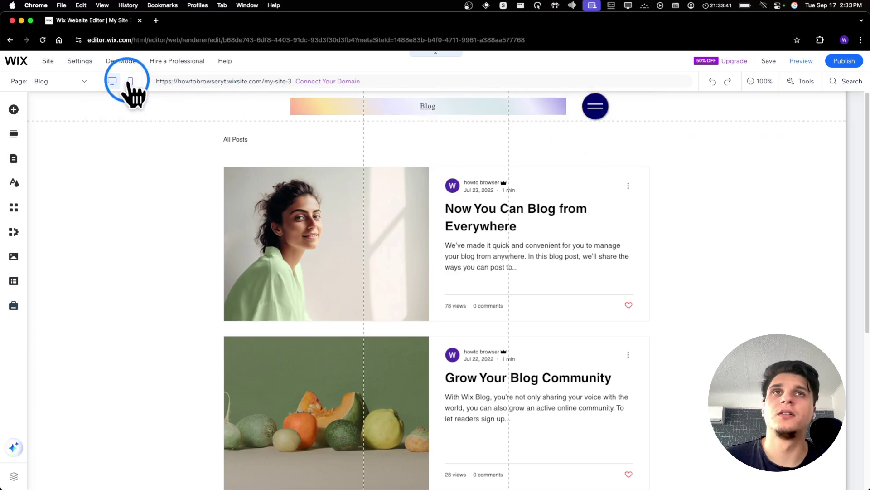
click(133, 83)
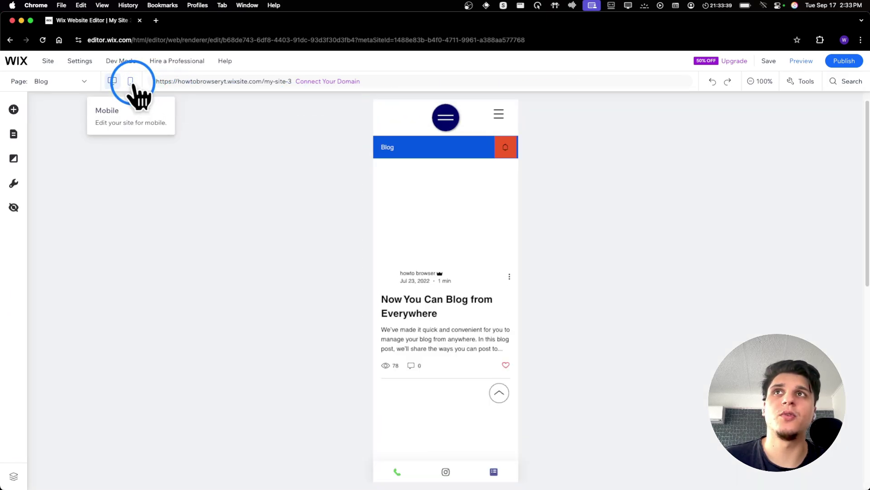
click(499, 115)
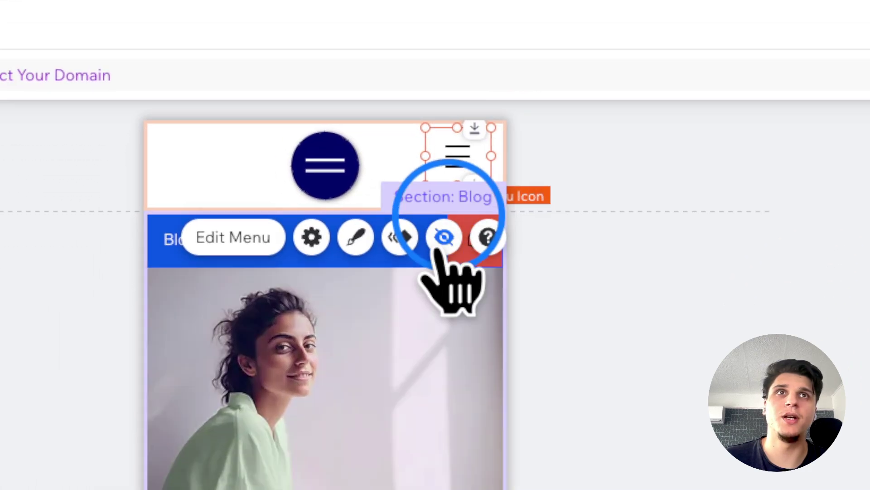
Hide the mobile menu icon and move the round hamburger graphic to the header's right edge.
click(408, 327)
click(34, 278)
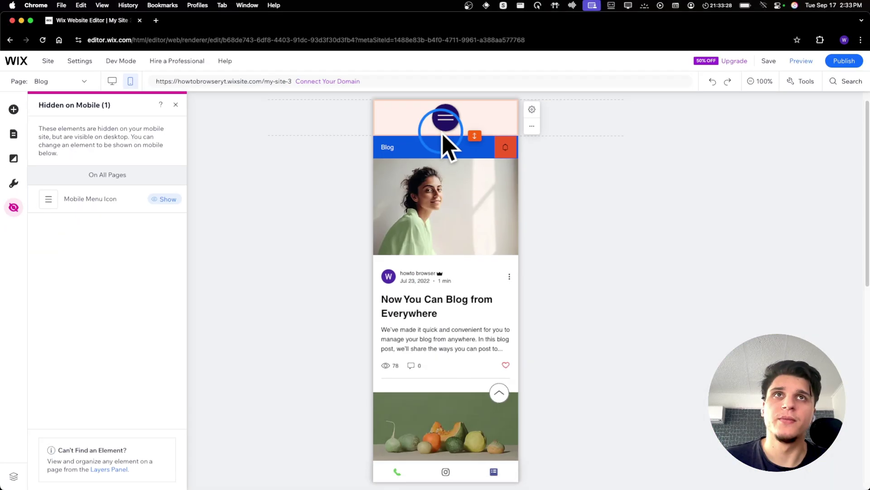
click(725, 180)
drag(445, 118, 499, 117)
Drag an element from the mobile Button elements into the header, then close the panel.
click(13, 110)
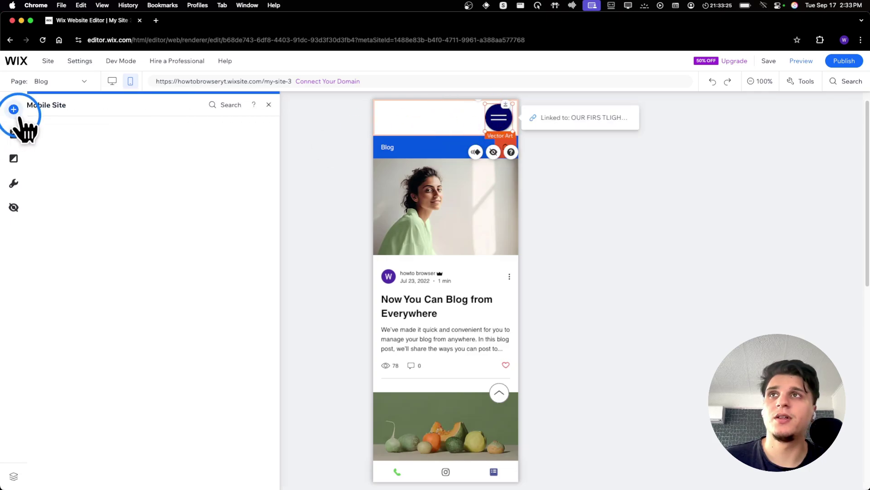
click(48, 160)
drag(230, 152, 112, 104)
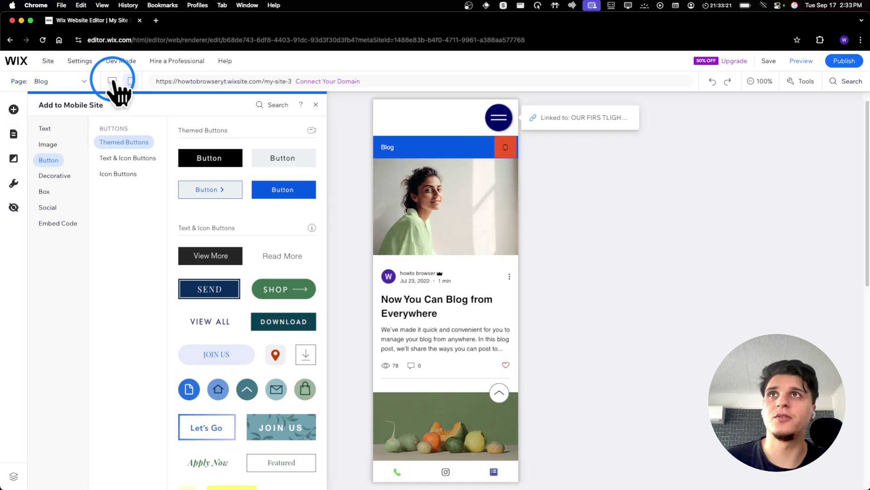
click(112, 81)
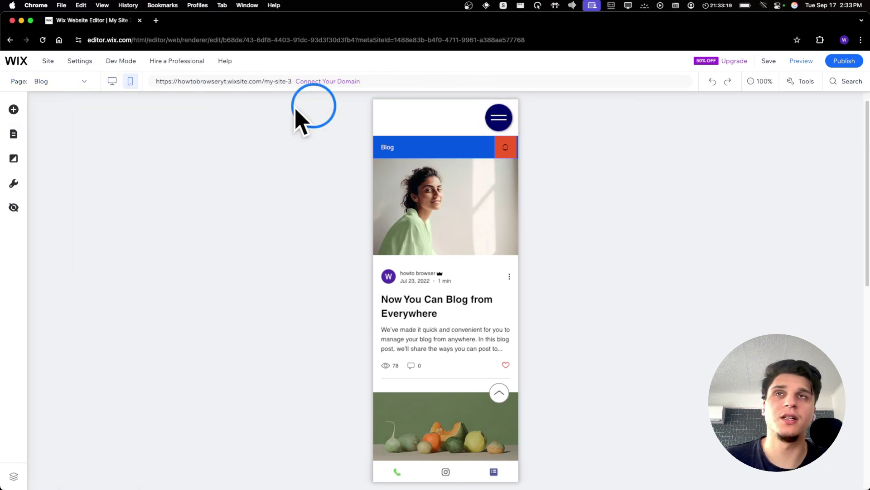
Back on desktop, delete the gradient horizontal menu from the header.
click(114, 81)
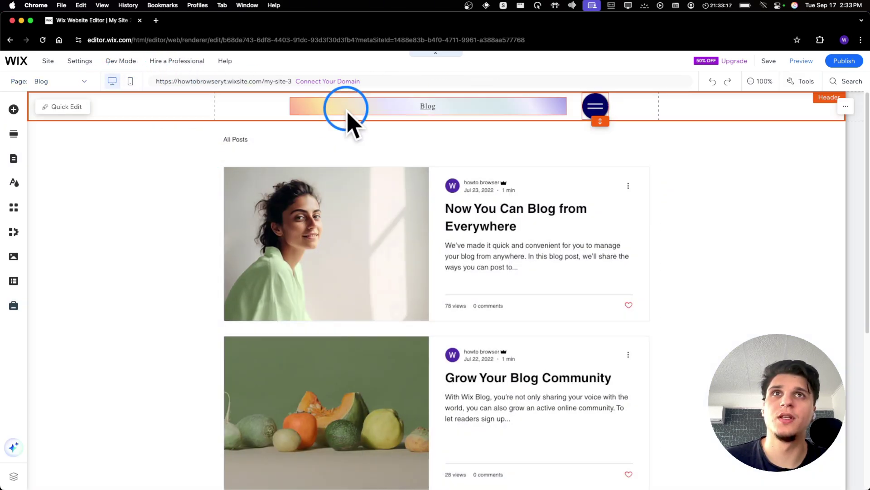
click(354, 106)
key(Delete)
Delete the round hamburger graphic from the header and browse Add Elements to Menu & Anchor.
click(585, 107)
key(Delete)
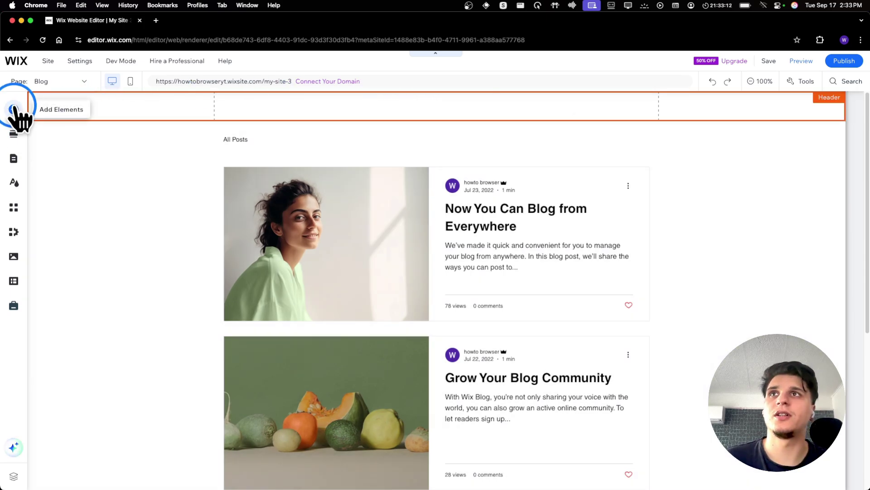
click(14, 109)
click(49, 159)
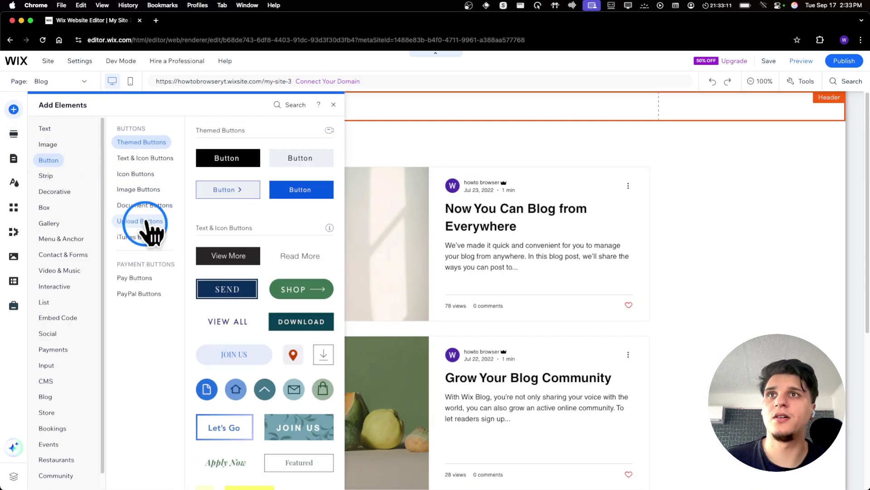
click(140, 221)
click(54, 191)
click(68, 239)
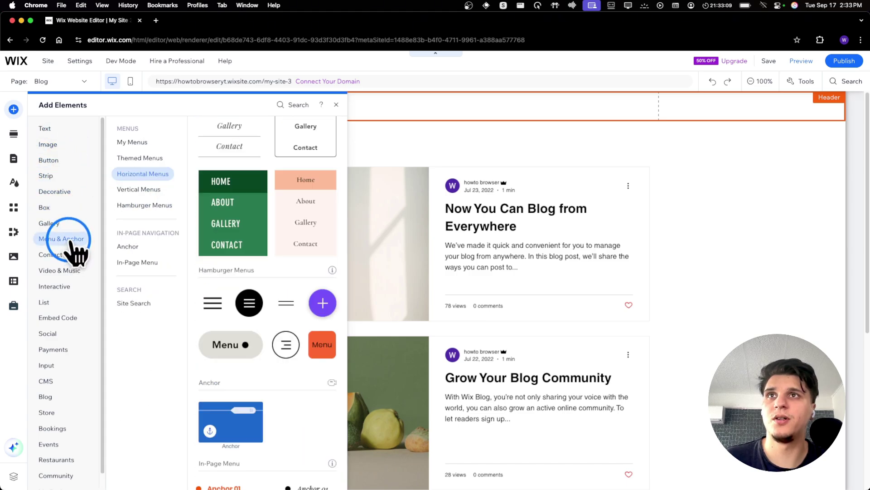
Drag the purple pill horizontal menu preset into the header.
click(138, 190)
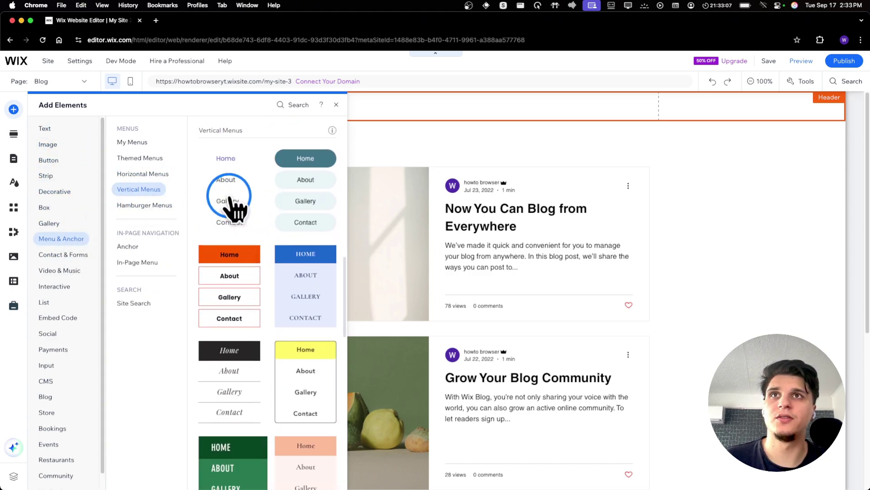
scroll(234, 205, up, 10)
scroll(234, 205, up, 3)
scroll(233, 206, down, 5)
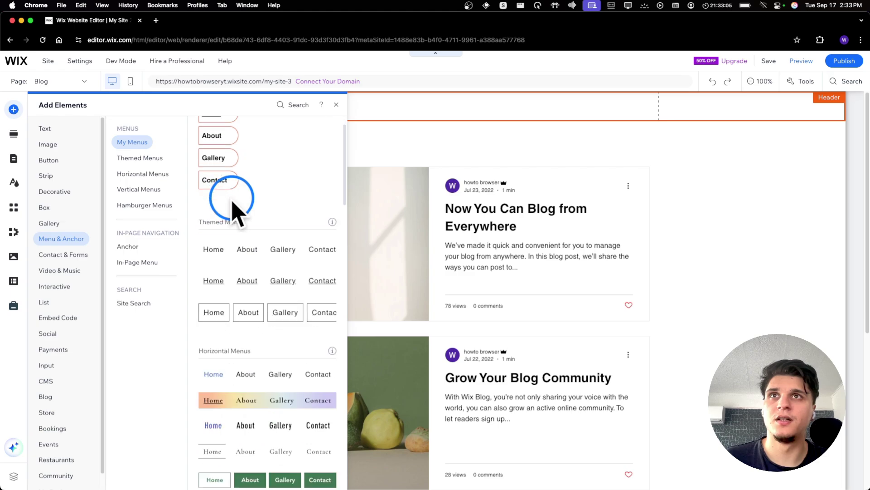
drag(216, 370, 278, 116)
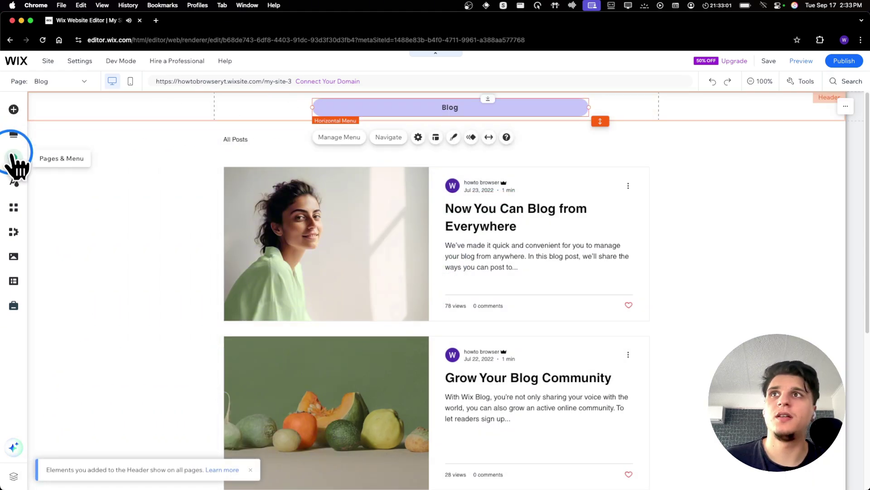
In Pages & Menu, set the Search Results page to show in the header menu.
click(14, 155)
click(165, 168)
click(56, 128)
click(218, 172)
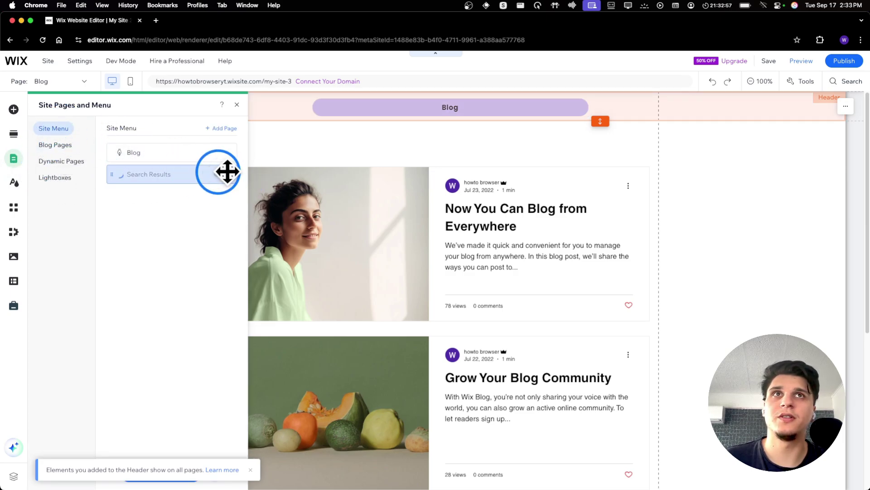
click(228, 174)
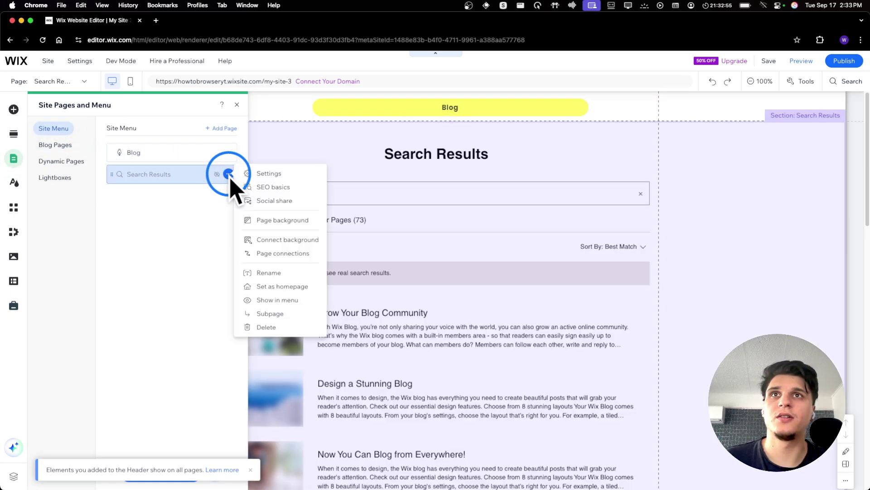
click(268, 300)
Return to the Blog page and close the site pages panel.
click(396, 126)
click(23, 126)
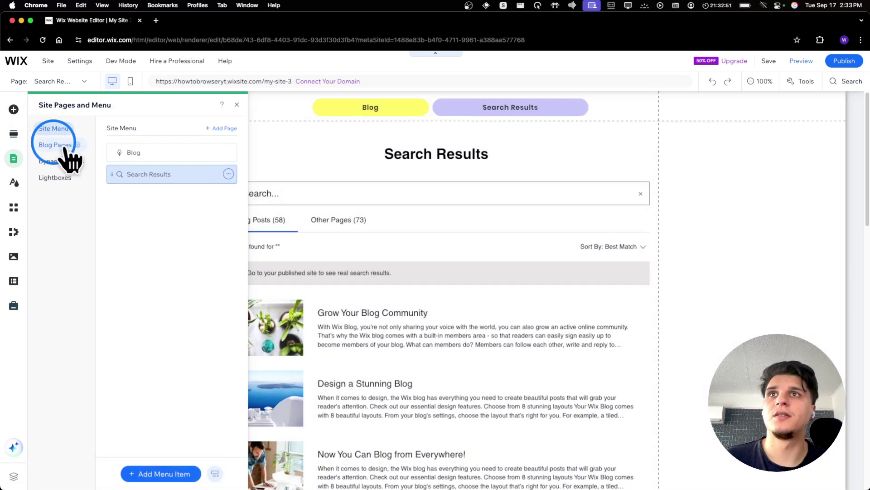
click(132, 153)
click(259, 161)
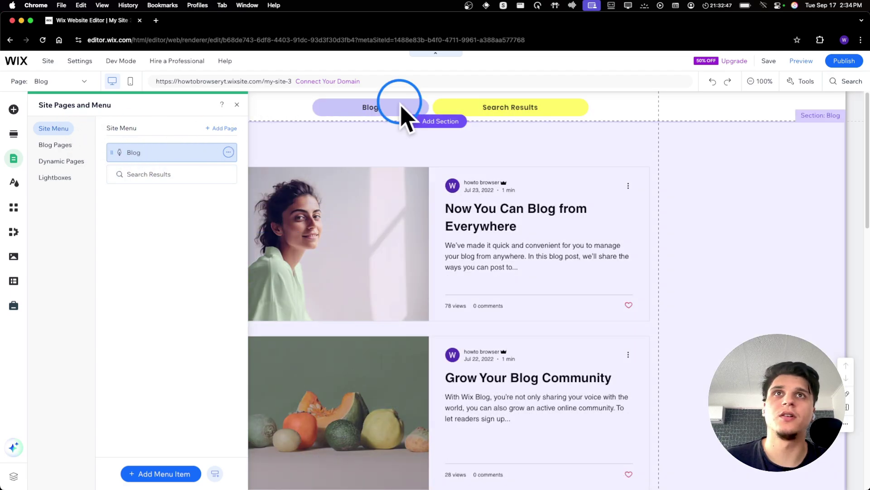
click(401, 106)
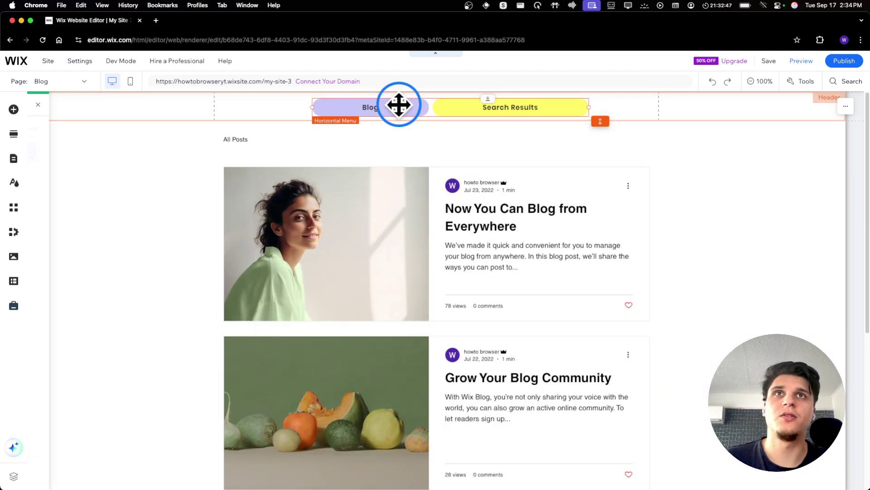
click(21, 154)
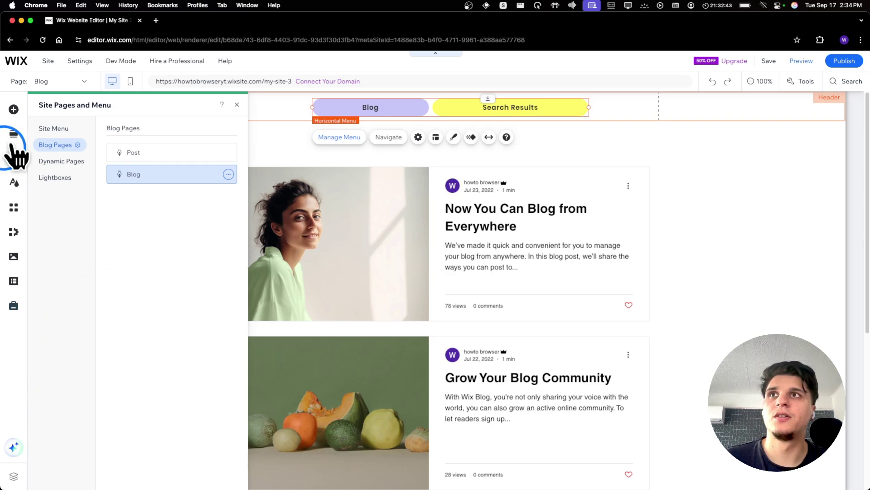
Reopen Pages & Menu and view the Blog page's settings, then close them.
click(14, 135)
click(15, 158)
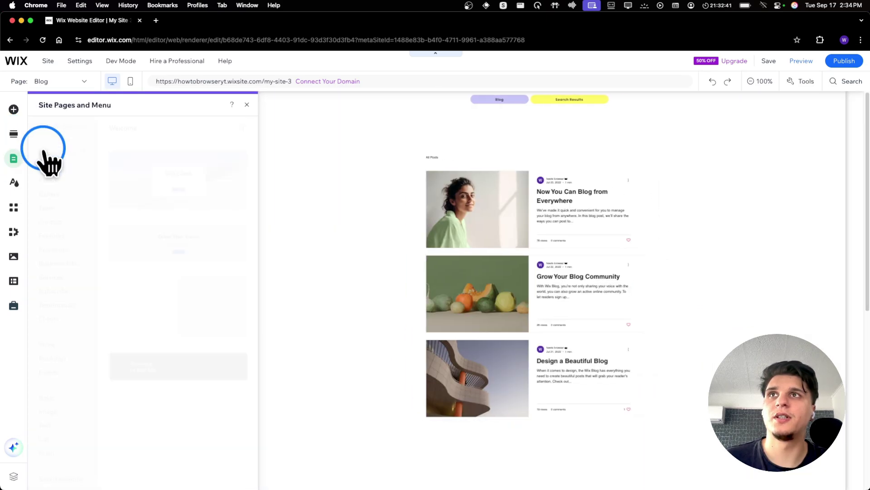
click(53, 131)
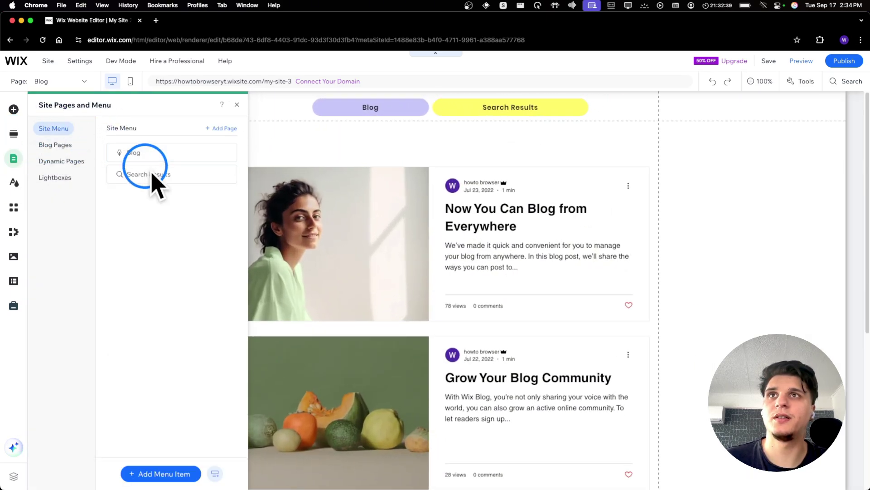
click(228, 153)
click(251, 155)
click(336, 226)
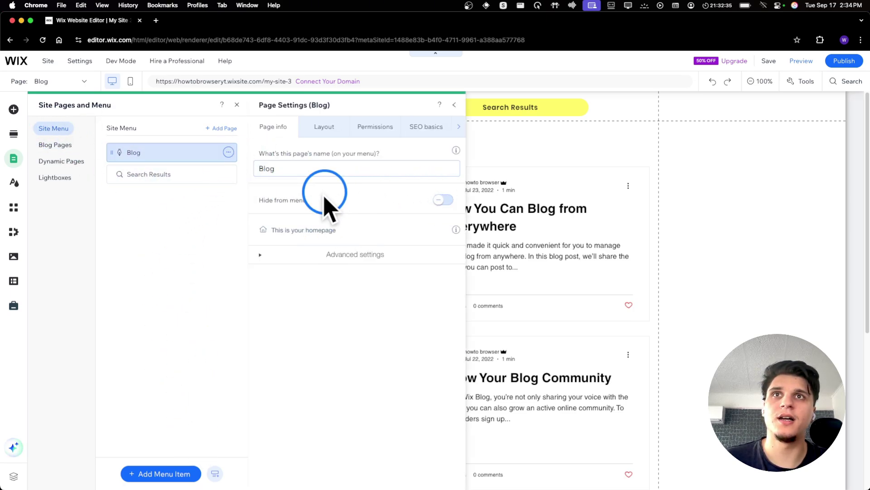
click(454, 105)
click(309, 121)
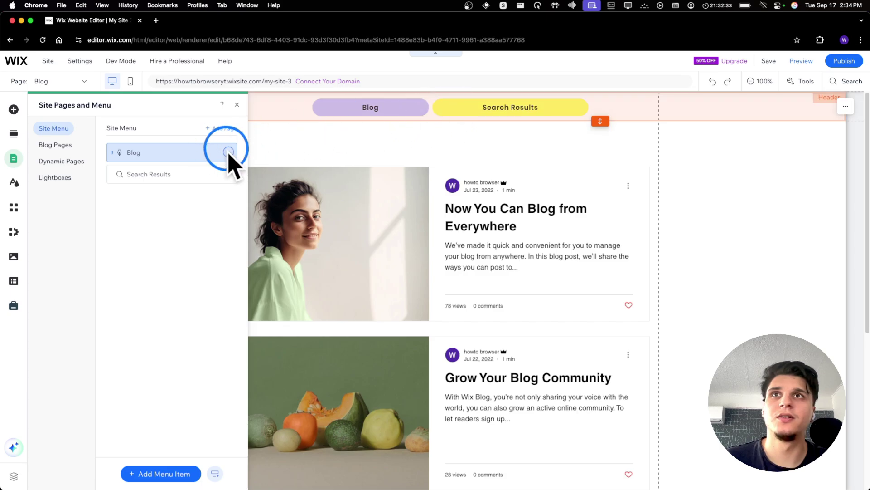
Hide the Blog page from the menu, then show it in the menu again.
click(228, 152)
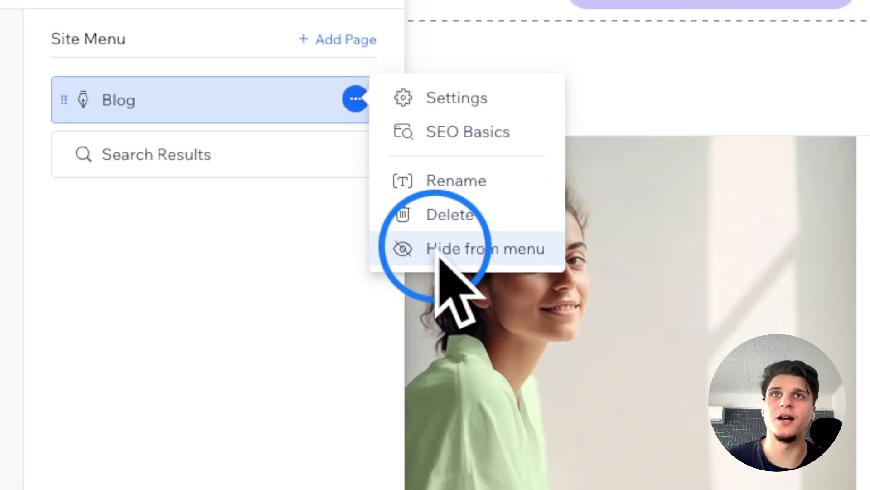
click(280, 212)
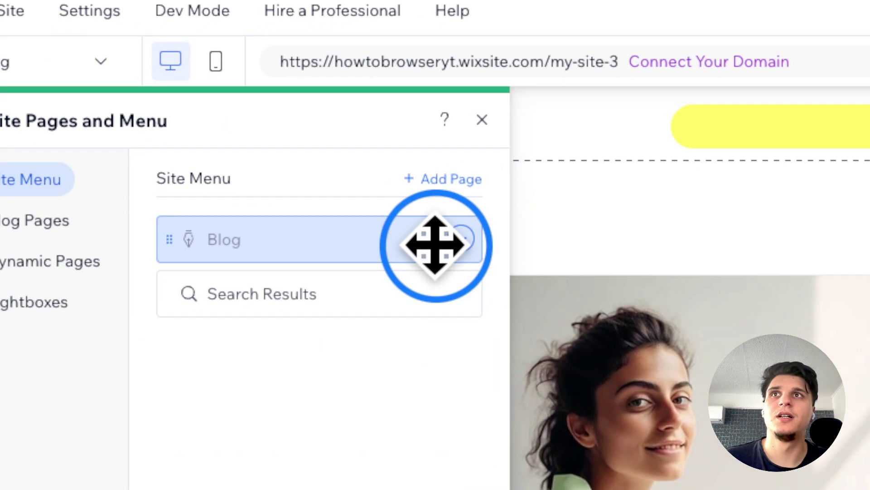
click(463, 238)
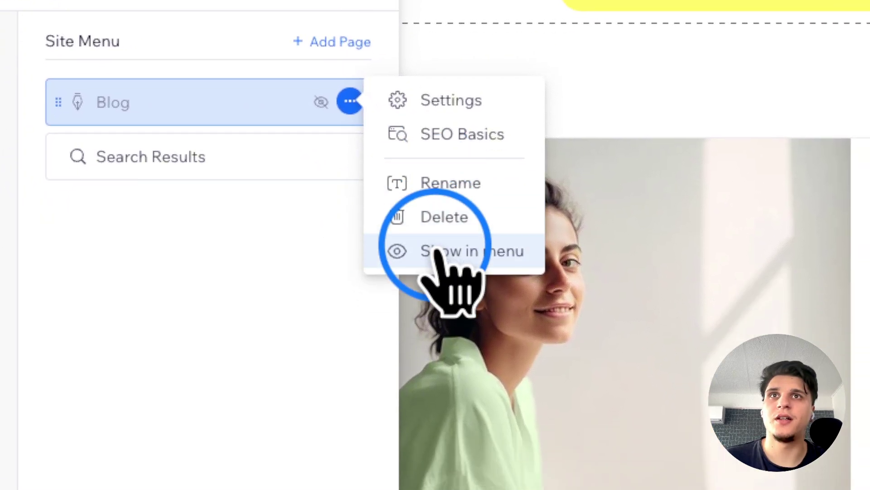
click(438, 251)
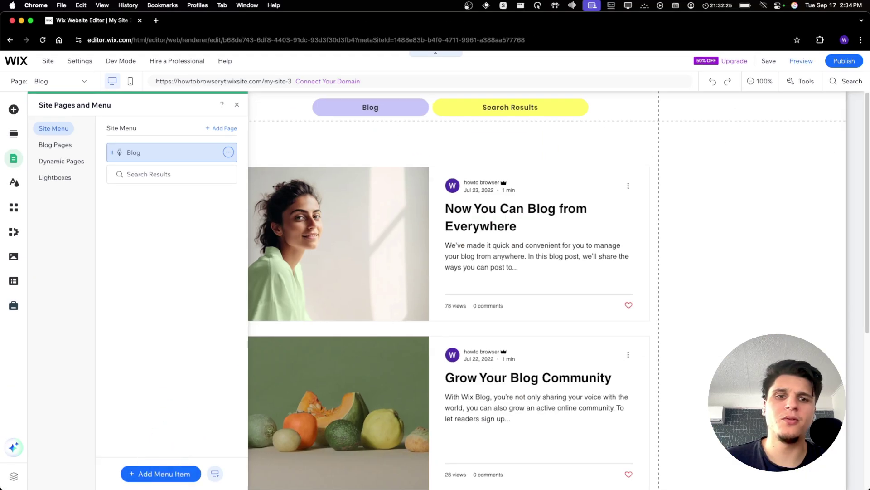
Add a new Profile-template page to the menu named 'NAME THE WAY I WATN'.
click(178, 482)
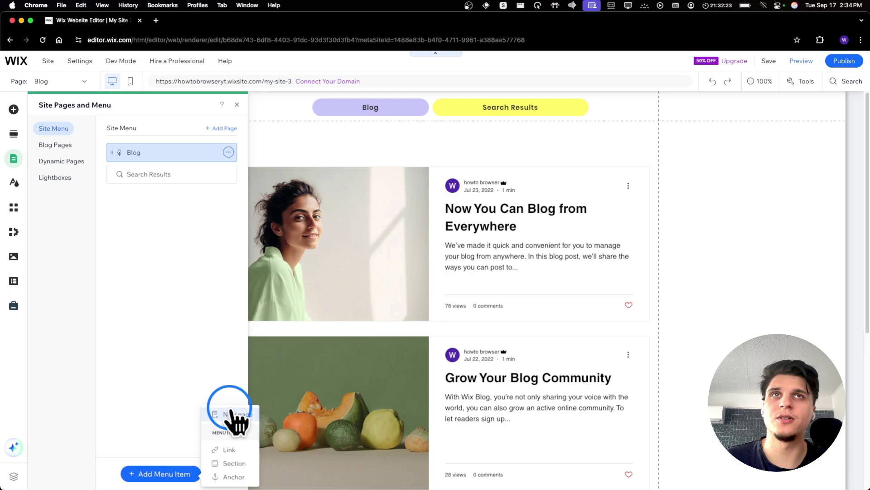
click(234, 414)
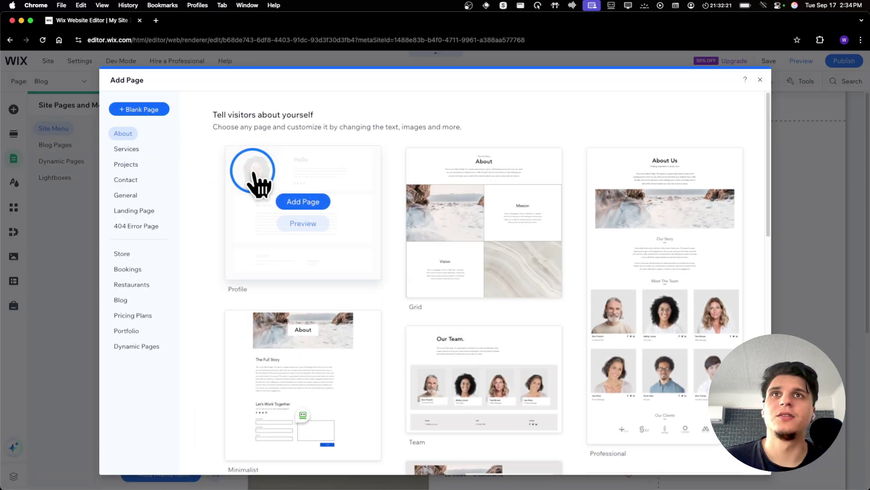
click(302, 201)
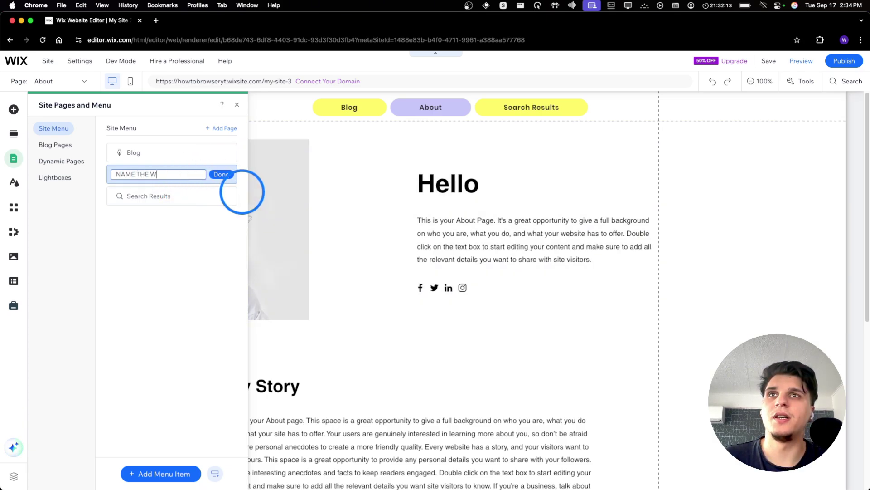
text(NAME THE WAY I WATN)
key(Return)
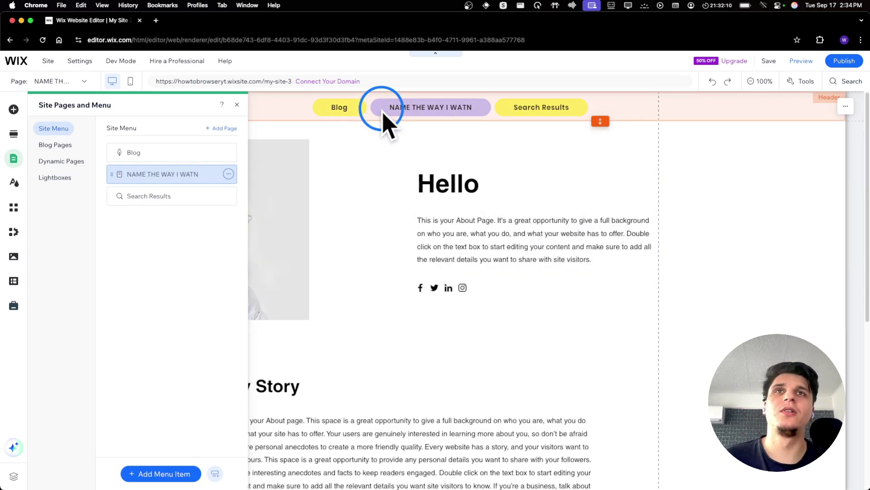
click(385, 116)
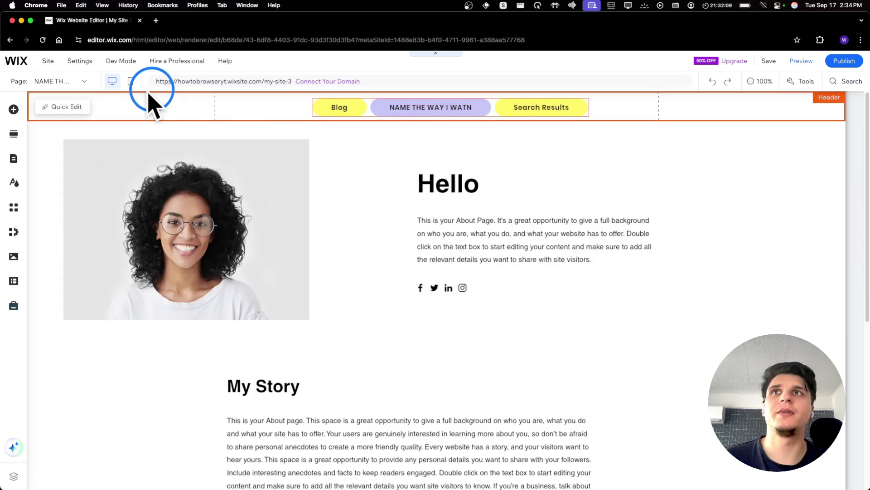
In the mobile layout, unhide the Mobile Menu Icon from the Hidden on Mobile list.
click(131, 81)
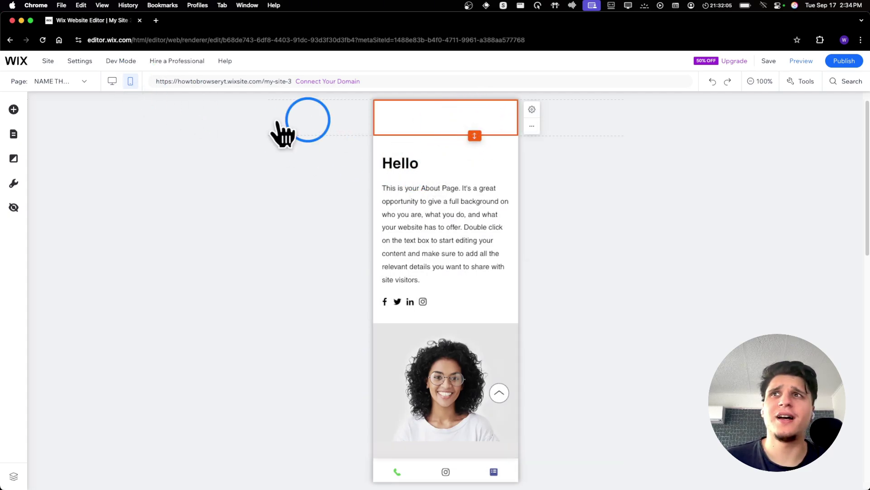
click(13, 207)
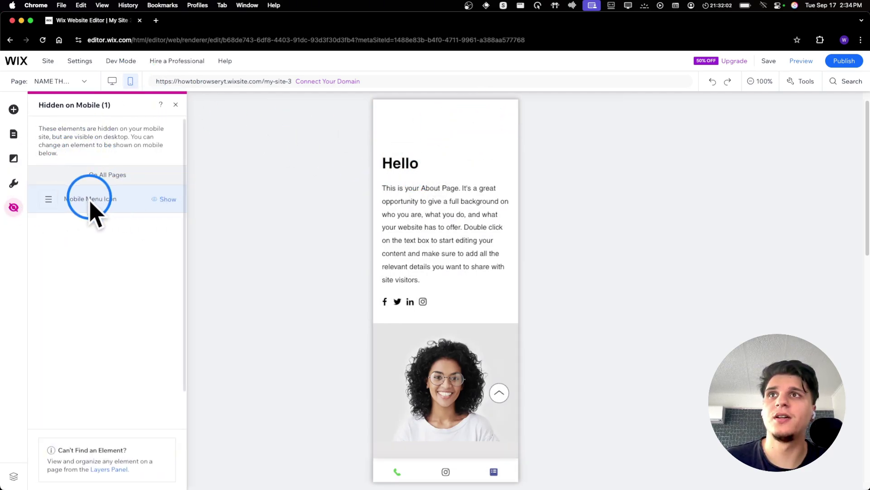
click(159, 200)
click(500, 122)
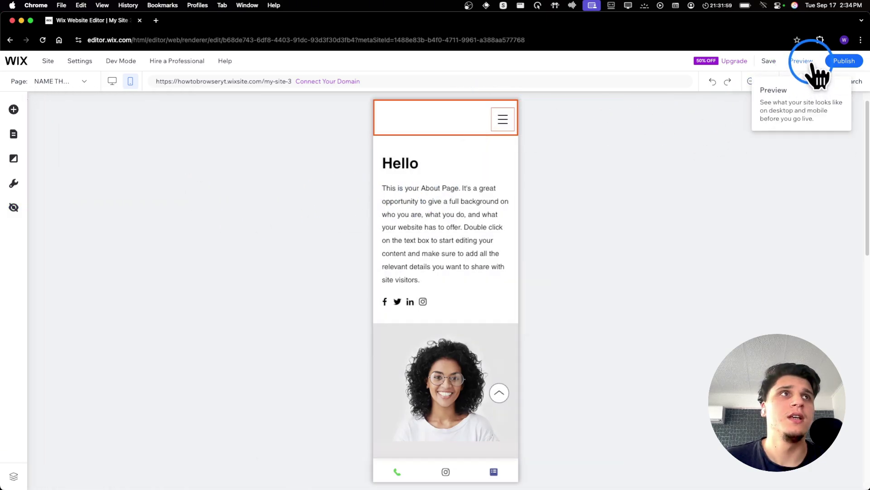
Preview the site on mobile, return to the editor, and select the menu icon.
click(800, 61)
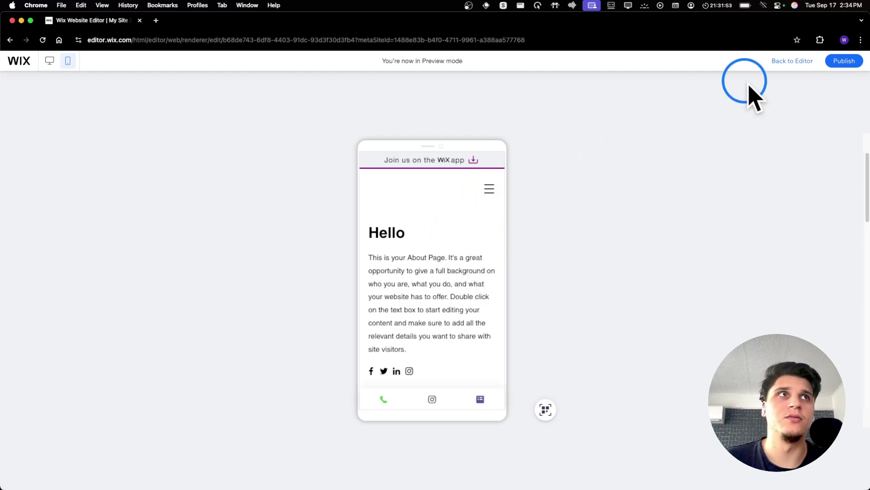
click(784, 64)
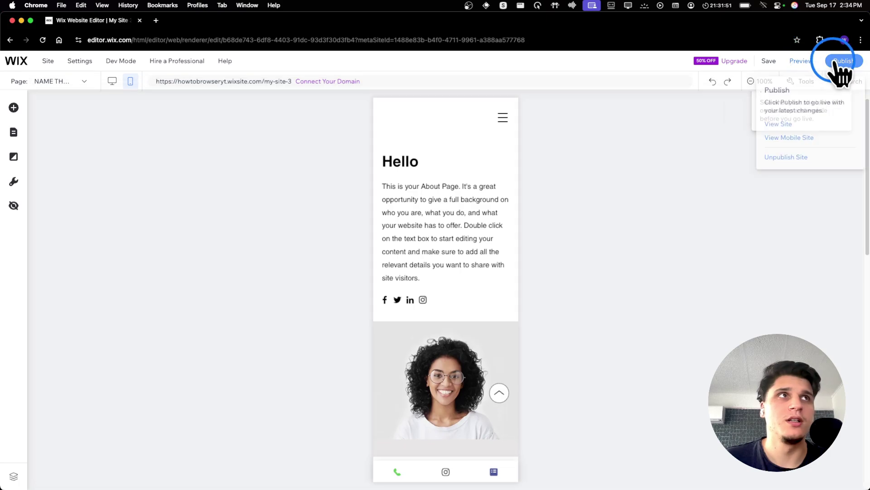
click(501, 118)
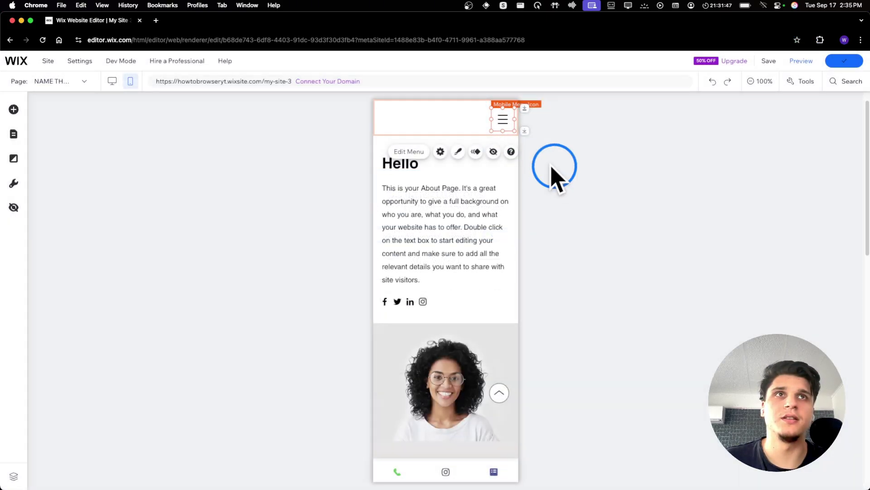
Open the hamburger menu and widen its link list on both sides, centring it in the box.
double_click(500, 114)
click(461, 205)
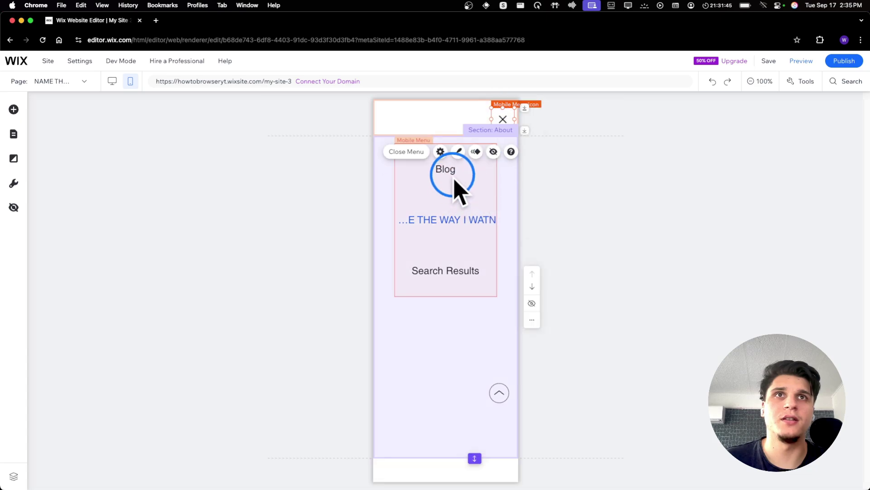
click(500, 236)
drag(496, 218, 513, 217)
drag(395, 220, 380, 220)
drag(417, 213, 419, 209)
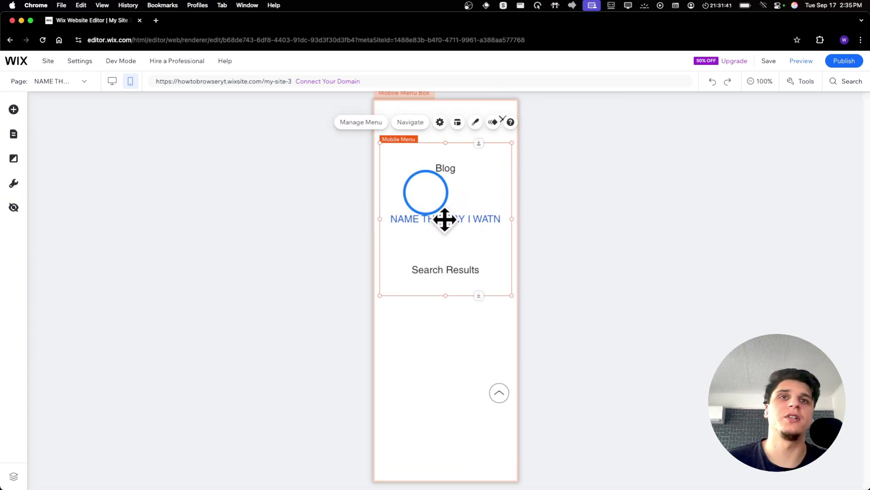
Check the hidden-on-mobile elements, then view the quick action bar in Mobile Tools.
click(14, 207)
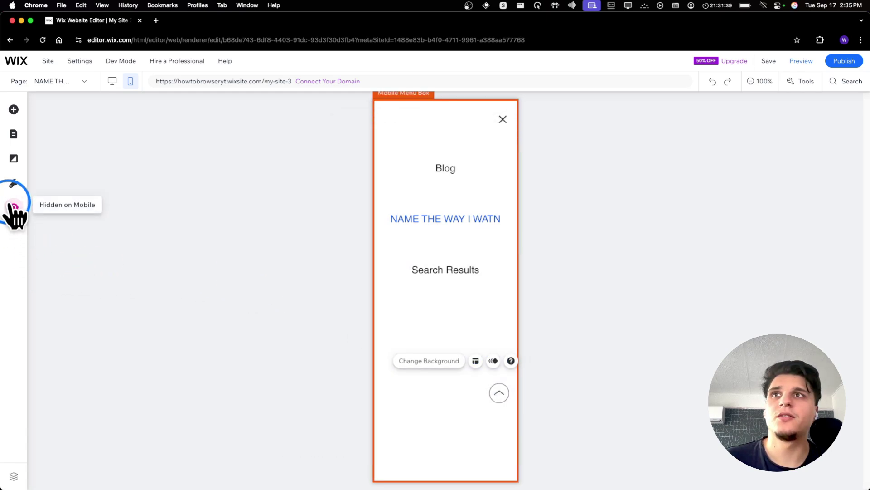
click(13, 183)
click(68, 148)
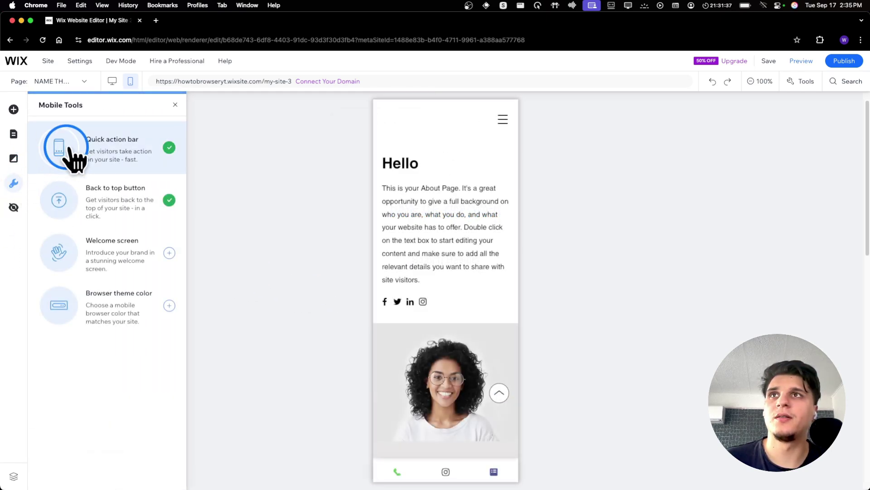